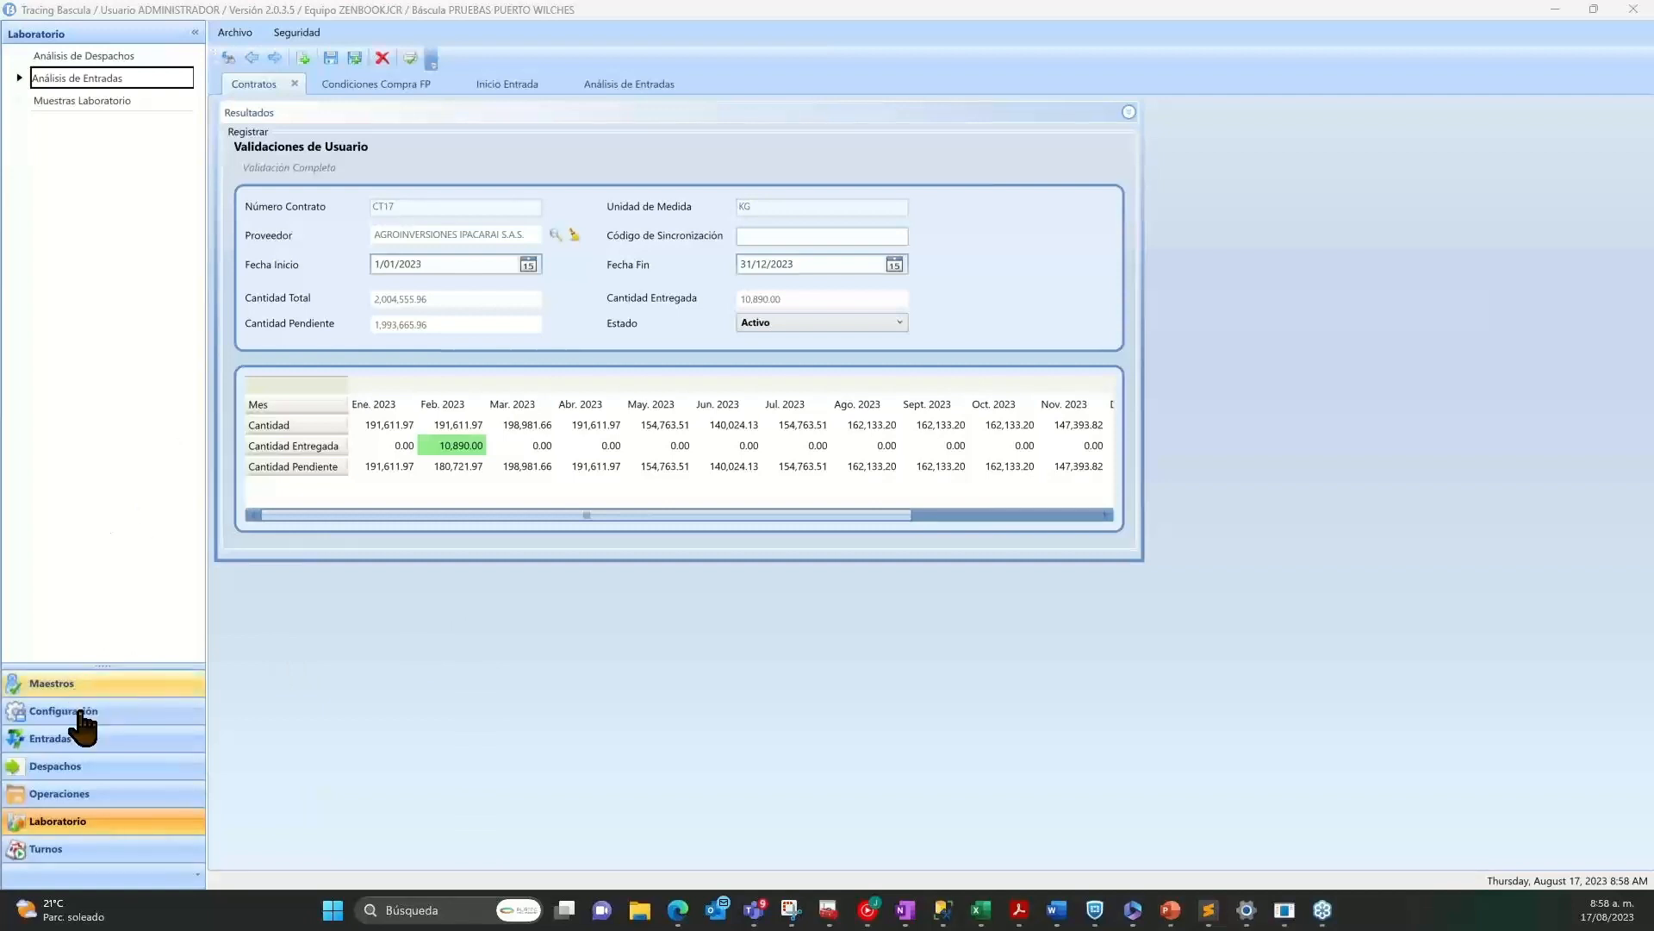
# Open the Análisis de Laboratorio form from the Maestros module.
pyautogui.click(97, 685)
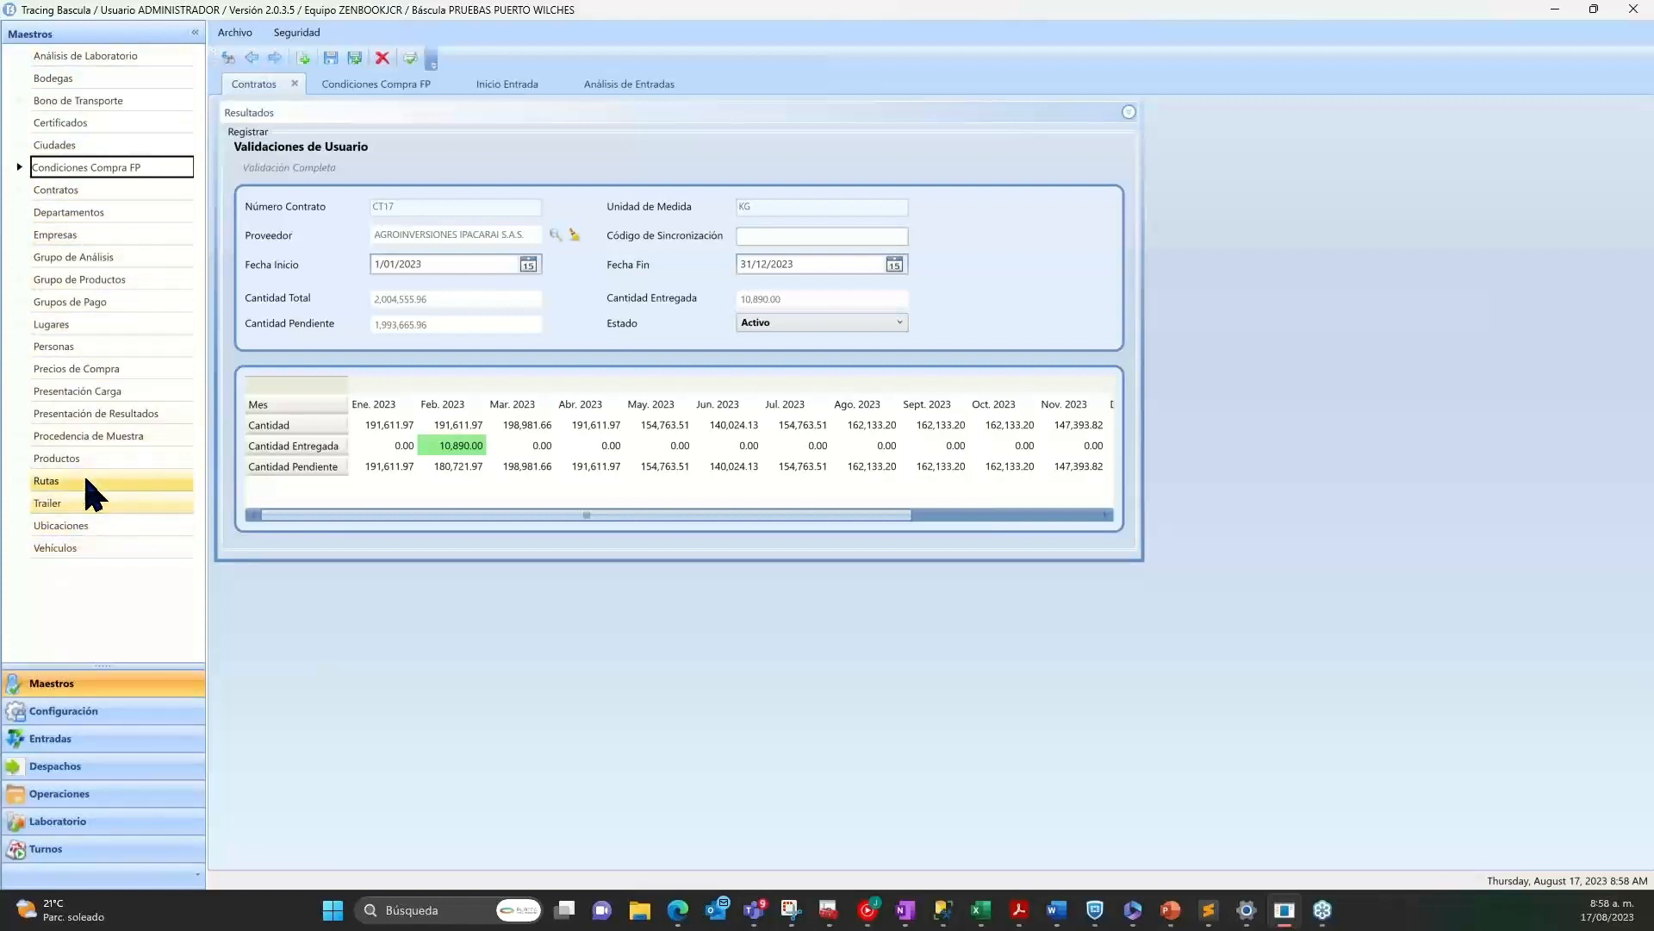
pyautogui.click(86, 54)
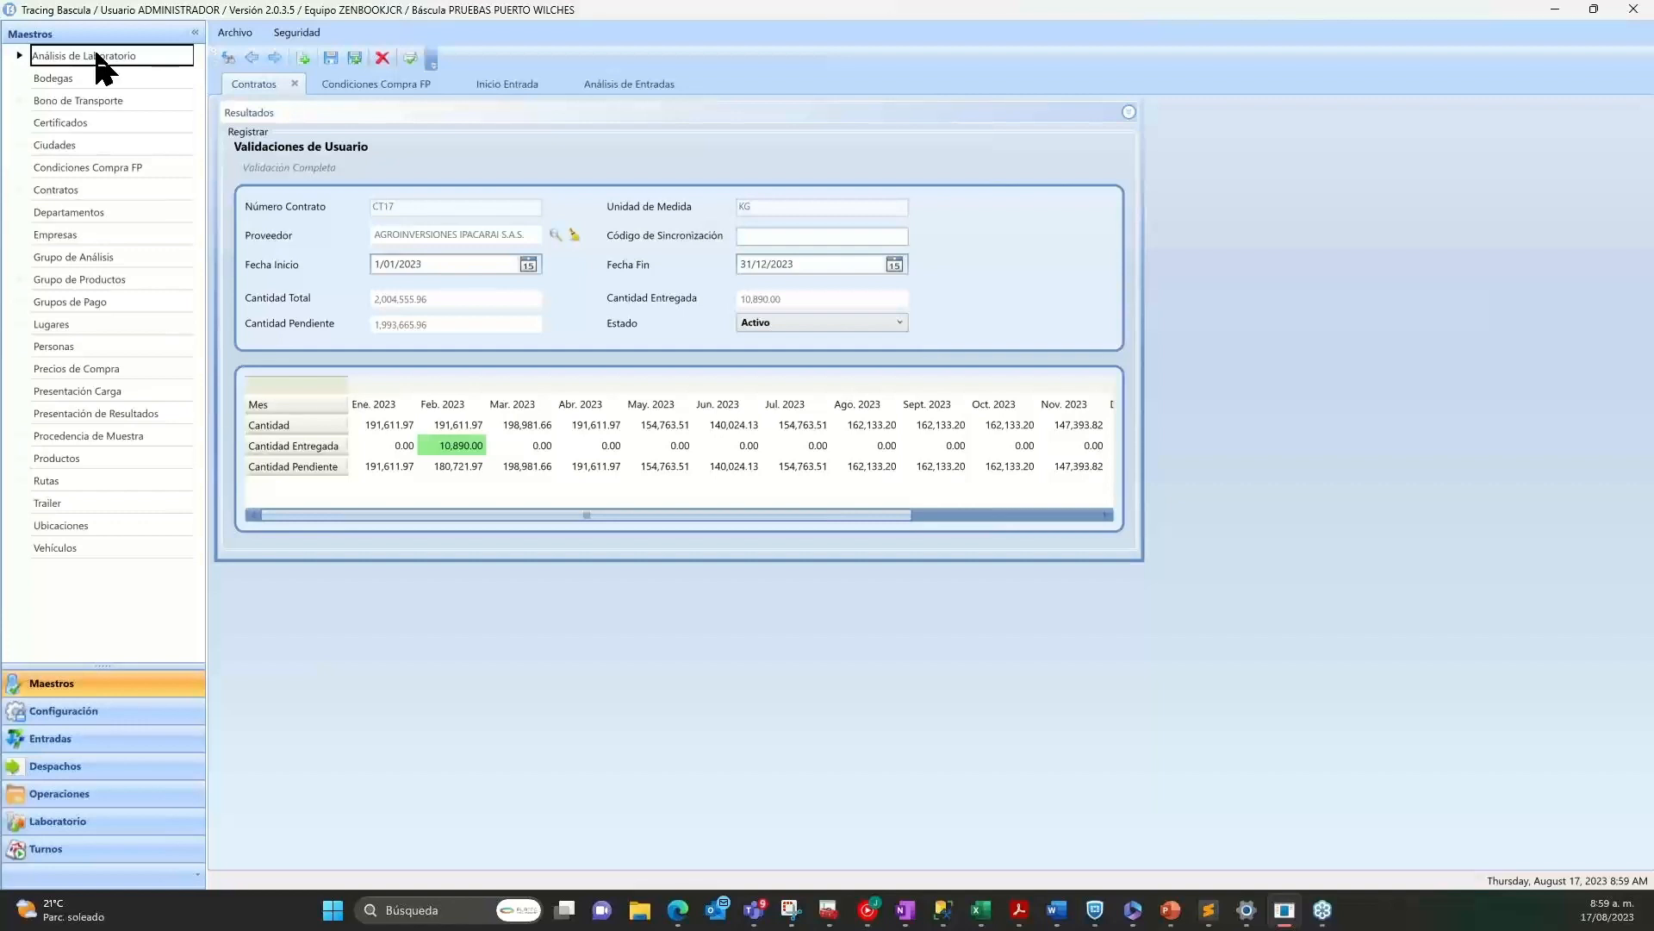
pyautogui.click(101, 57)
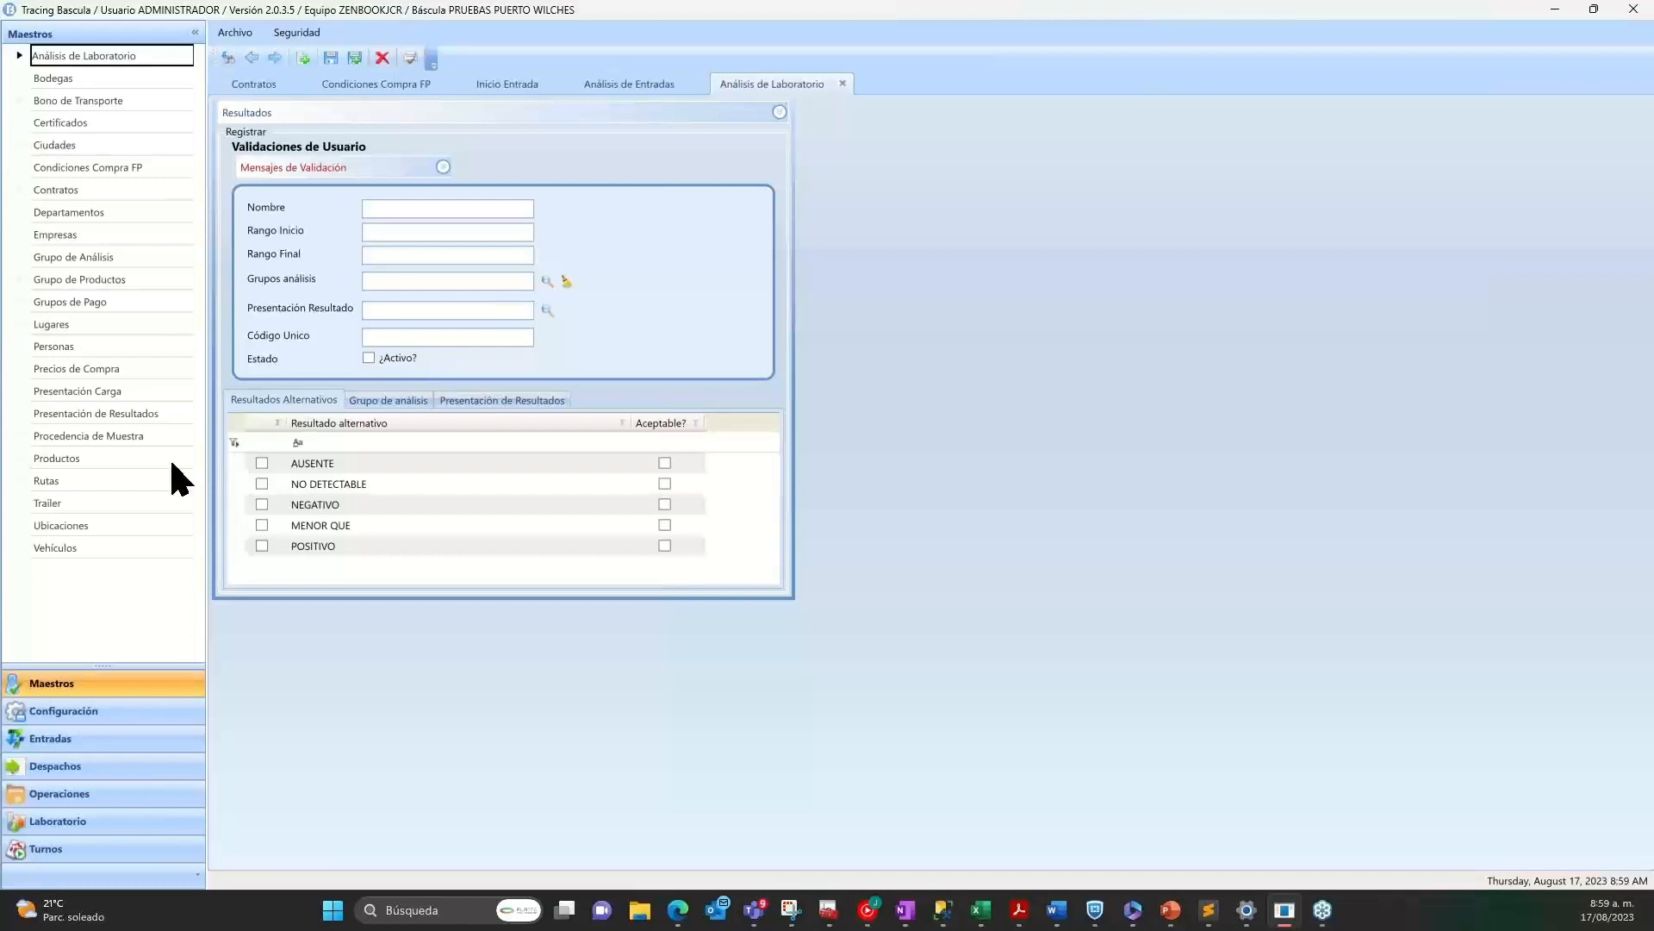
# Open the Productos master form and look through its laboratory analysis list down to the last entries.
pyautogui.click(73, 459)
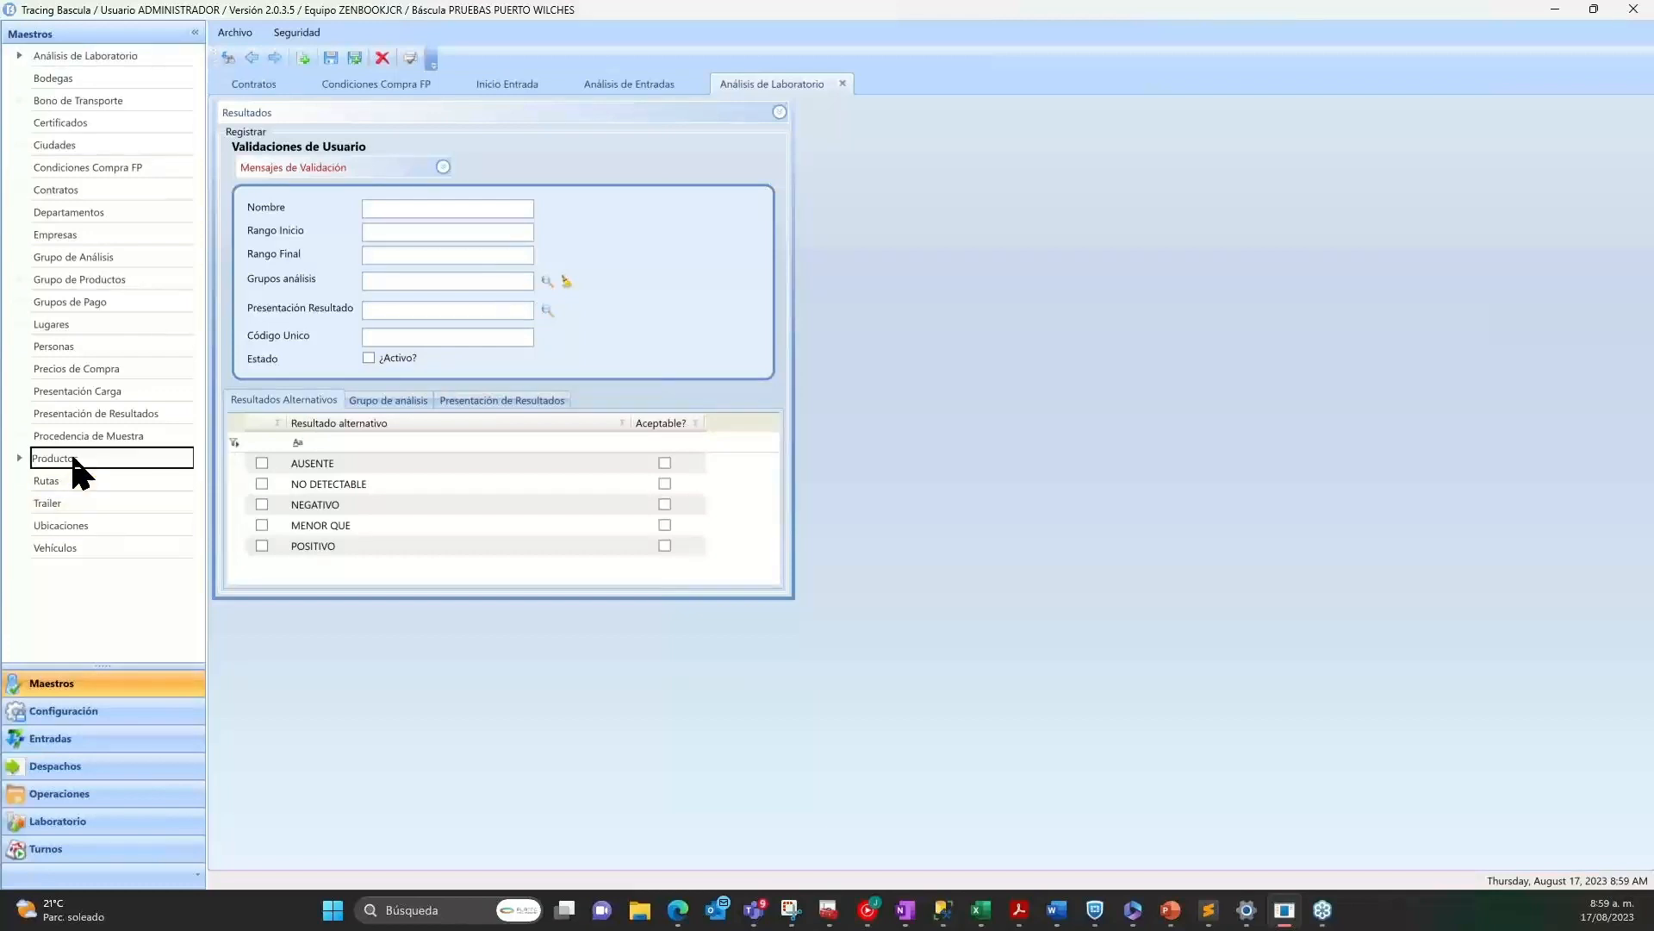
pyautogui.doubleClick(73, 459)
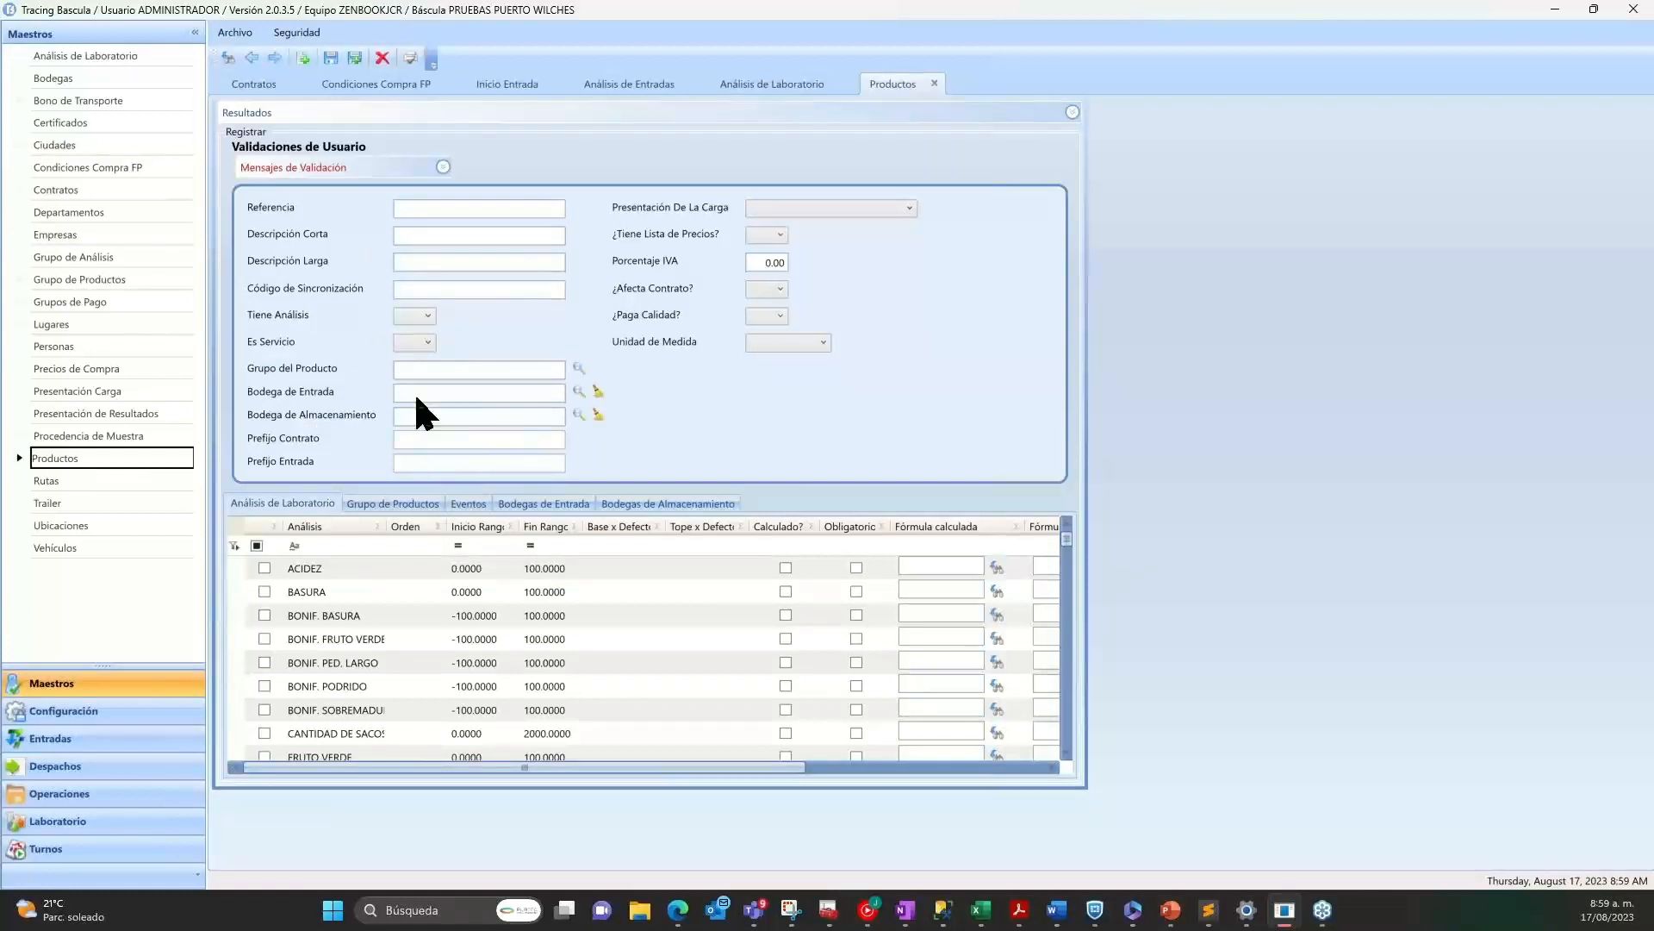
pyautogui.scroll(-5, 334, 604)
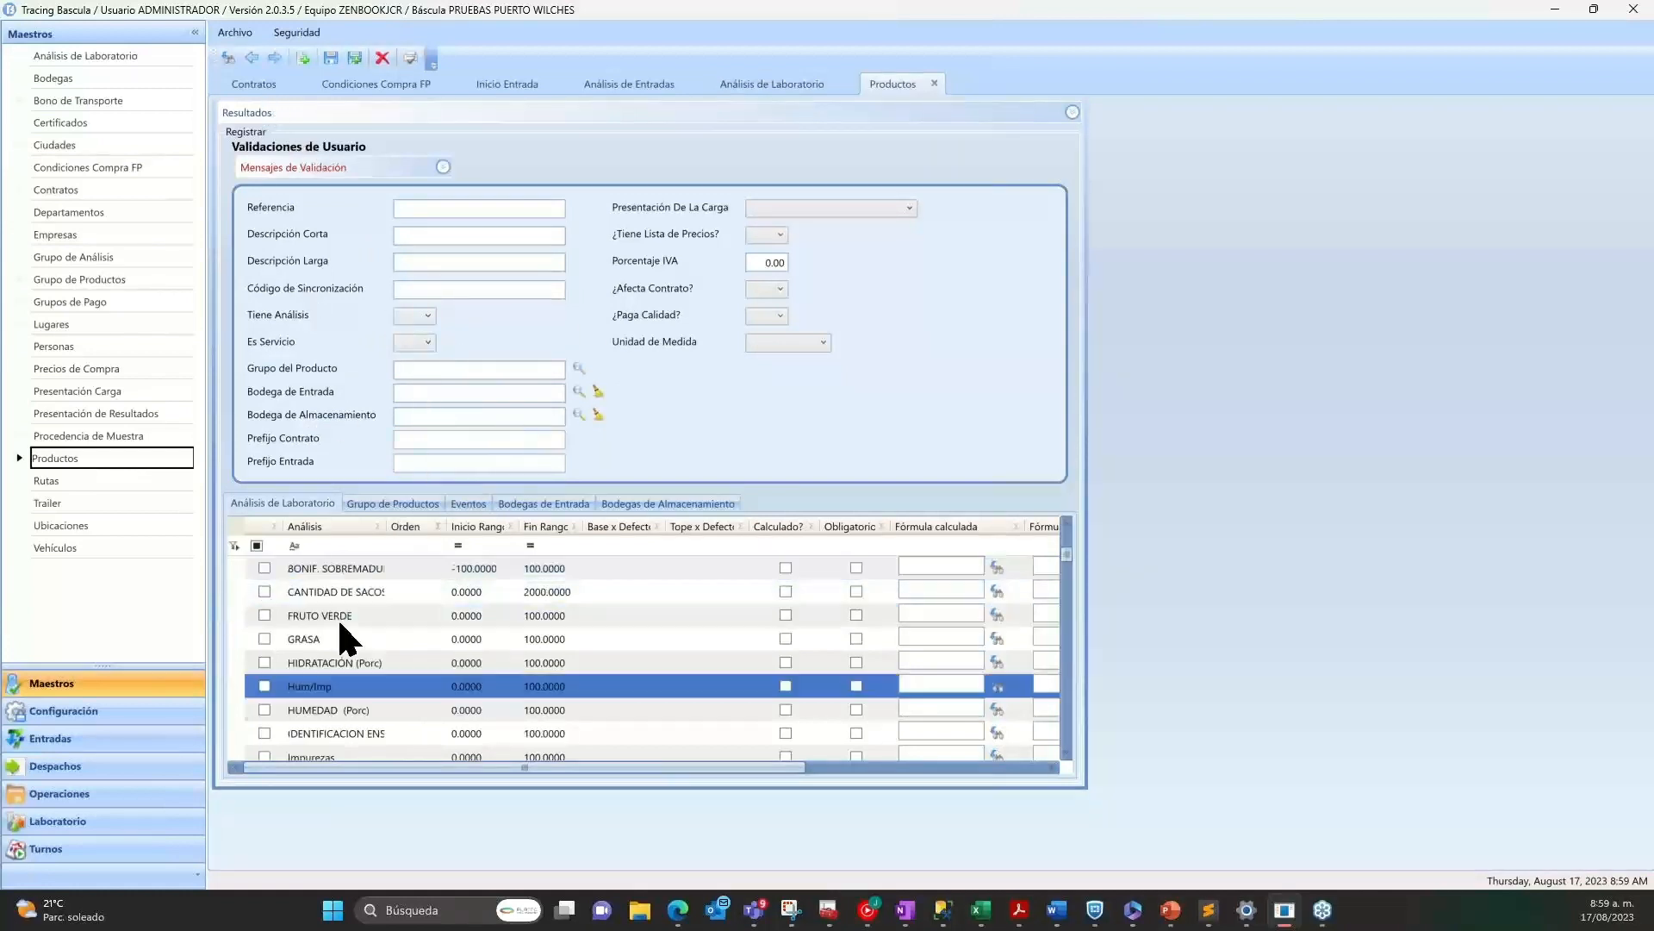
pyautogui.scroll(-10, 349, 646)
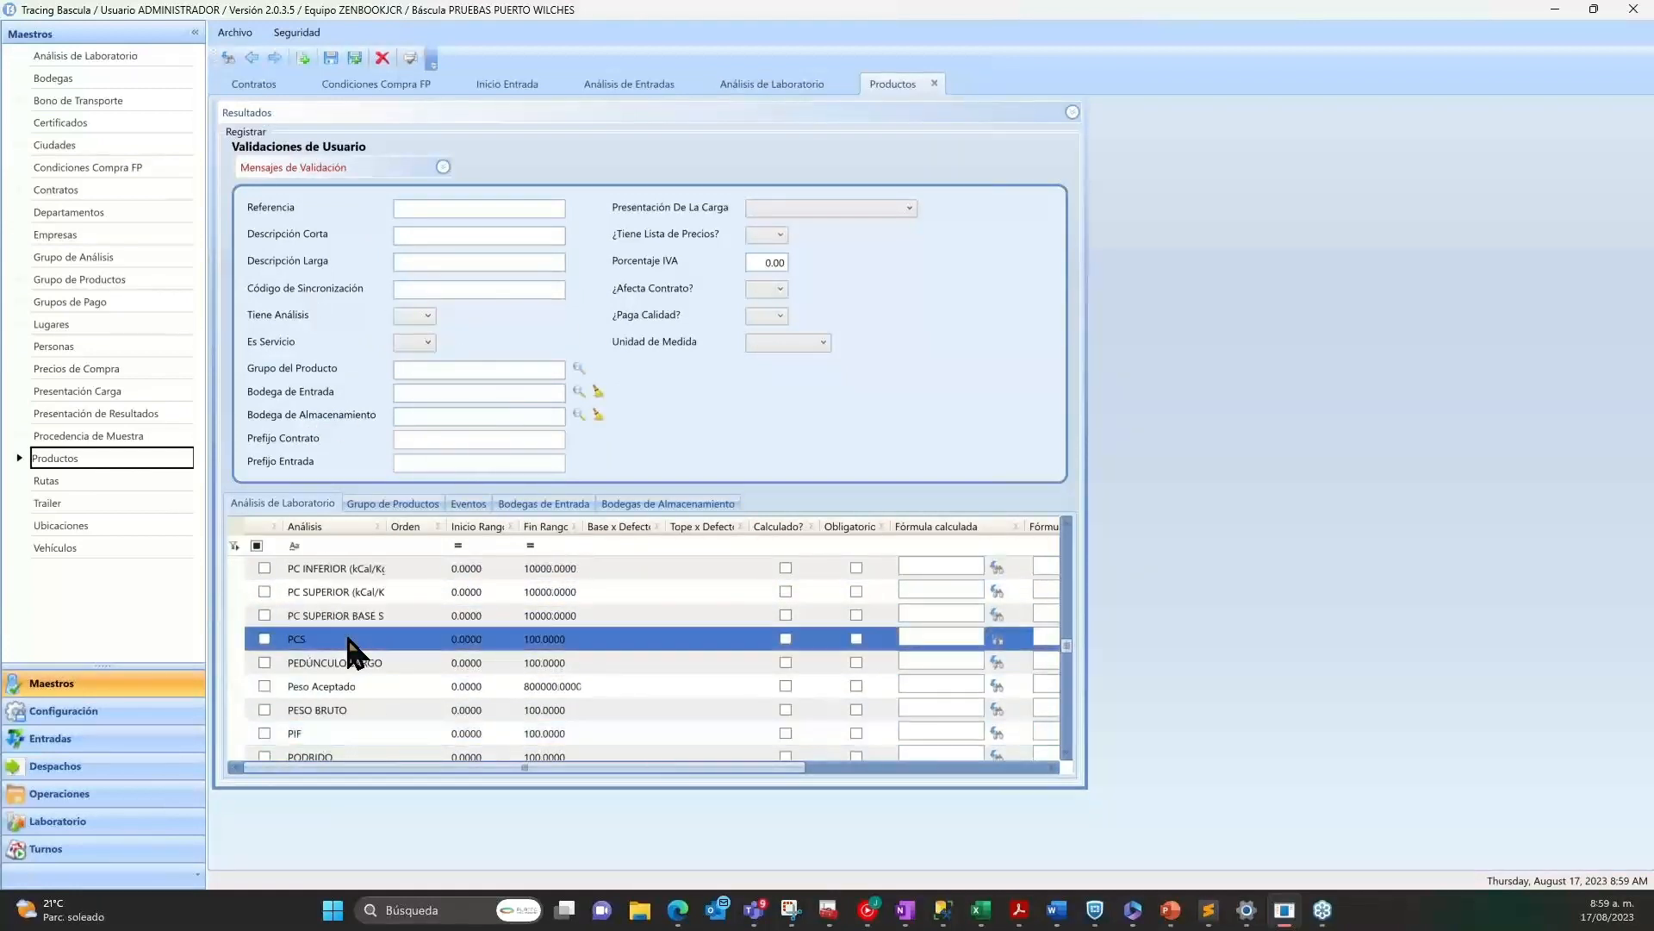
pyautogui.scroll(-8, 349, 642)
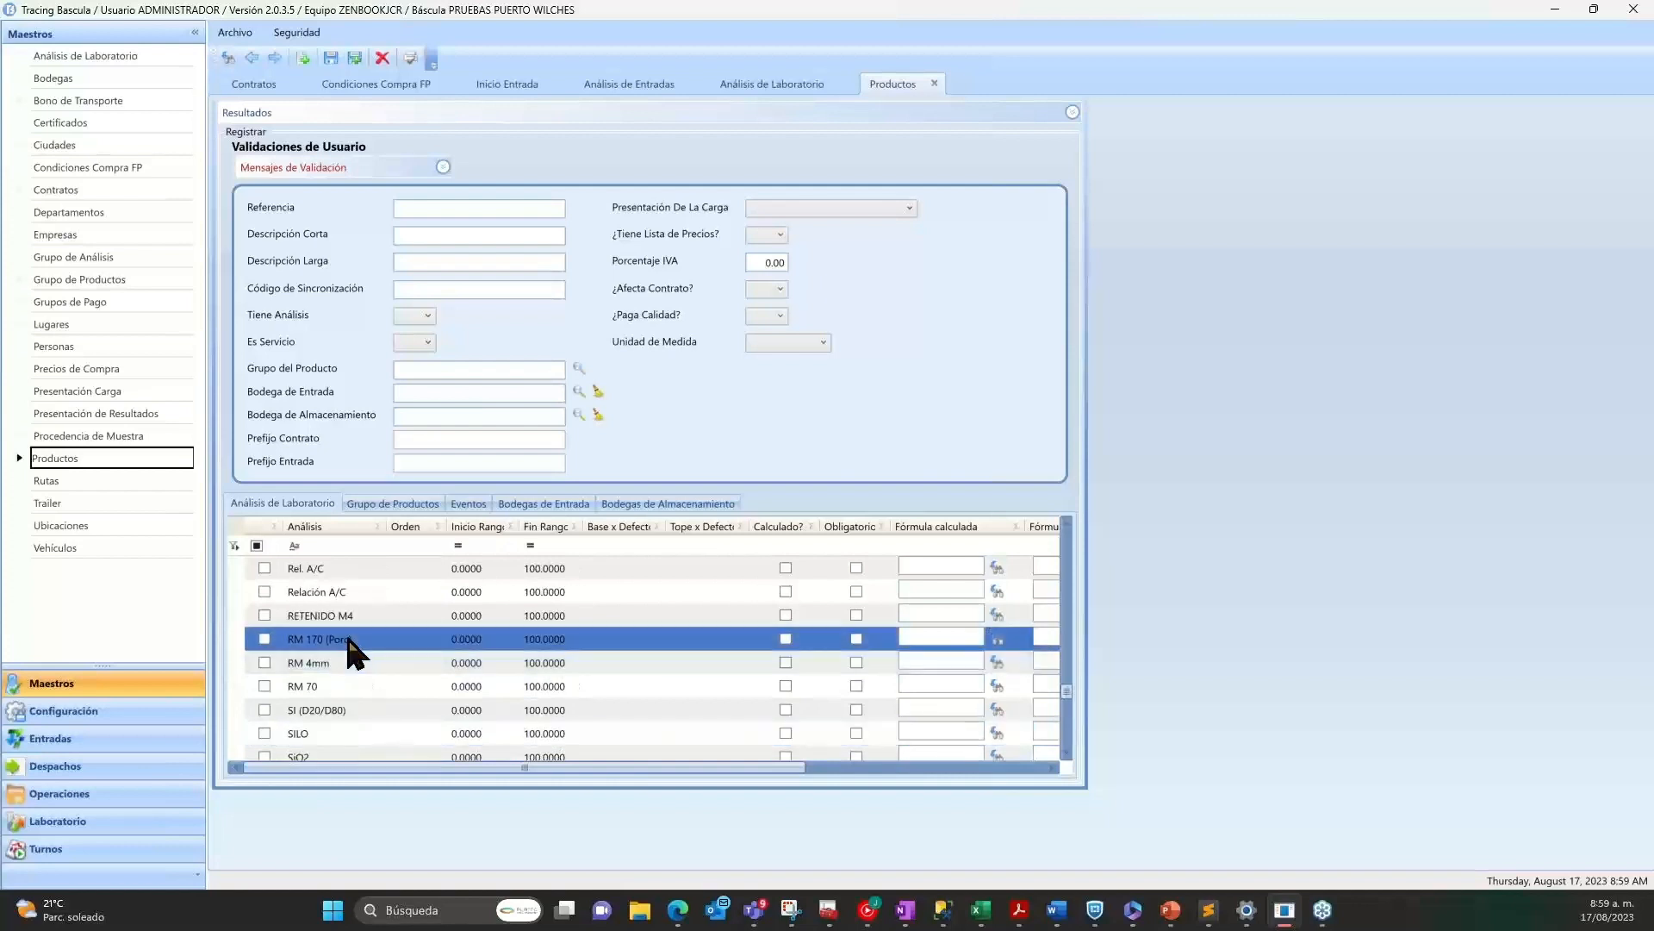
# Go back up the product's laboratory analysis list to FRUTO VERDE and examine the formula columns.
pyautogui.scroll(4, 349, 641)
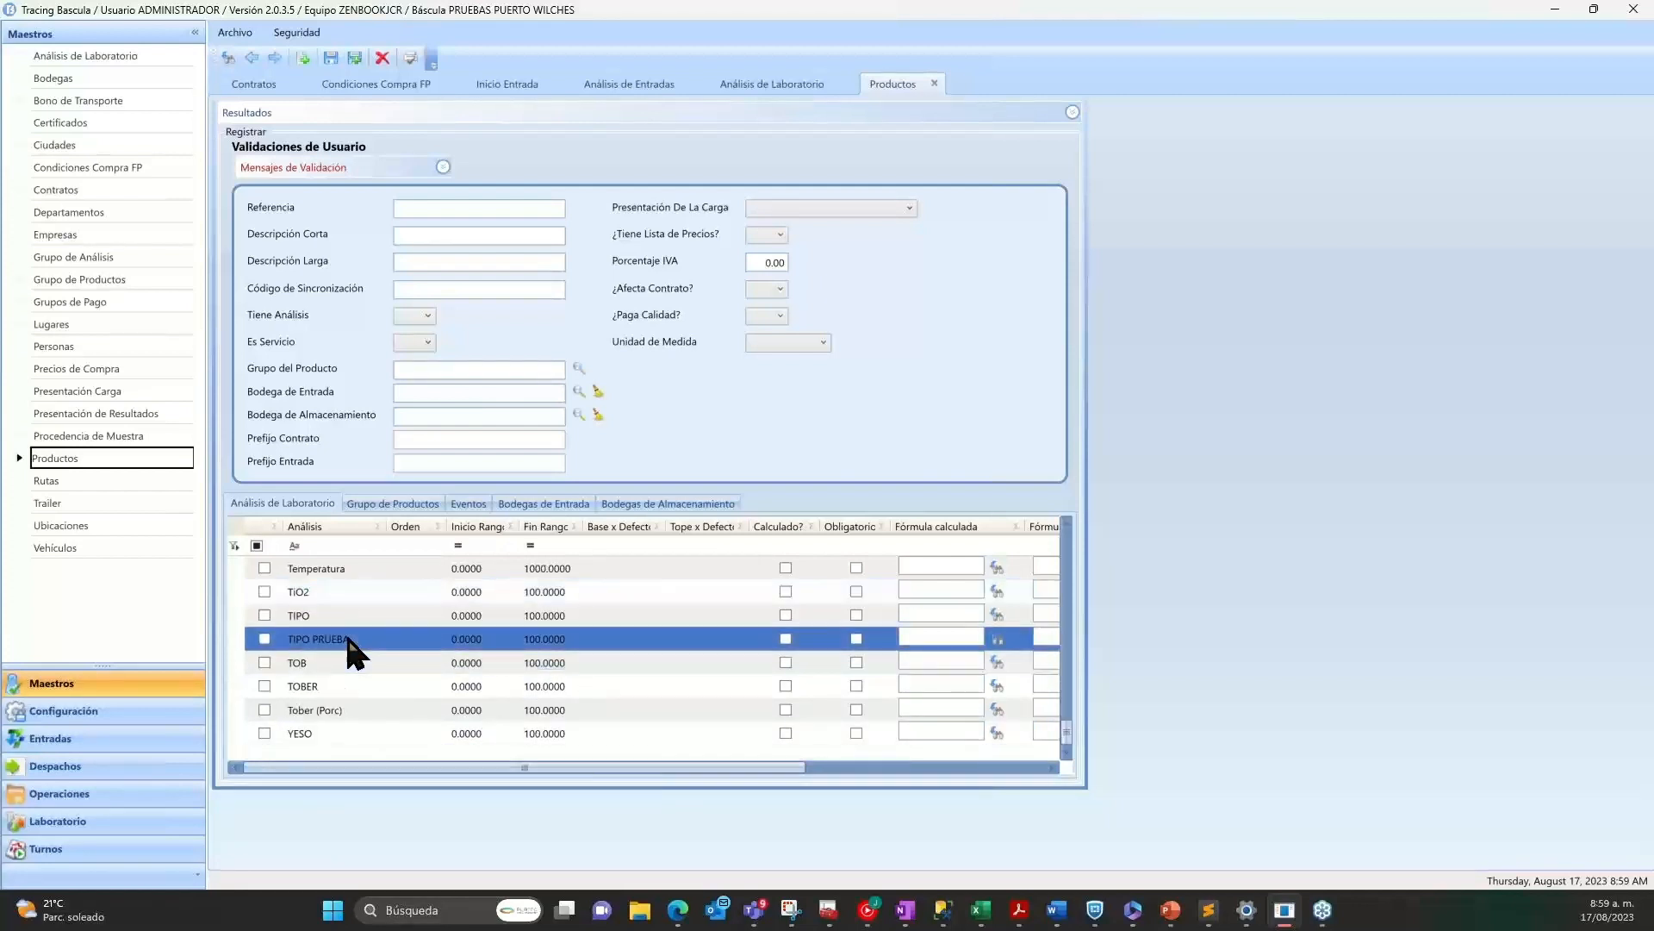
pyautogui.click(349, 641)
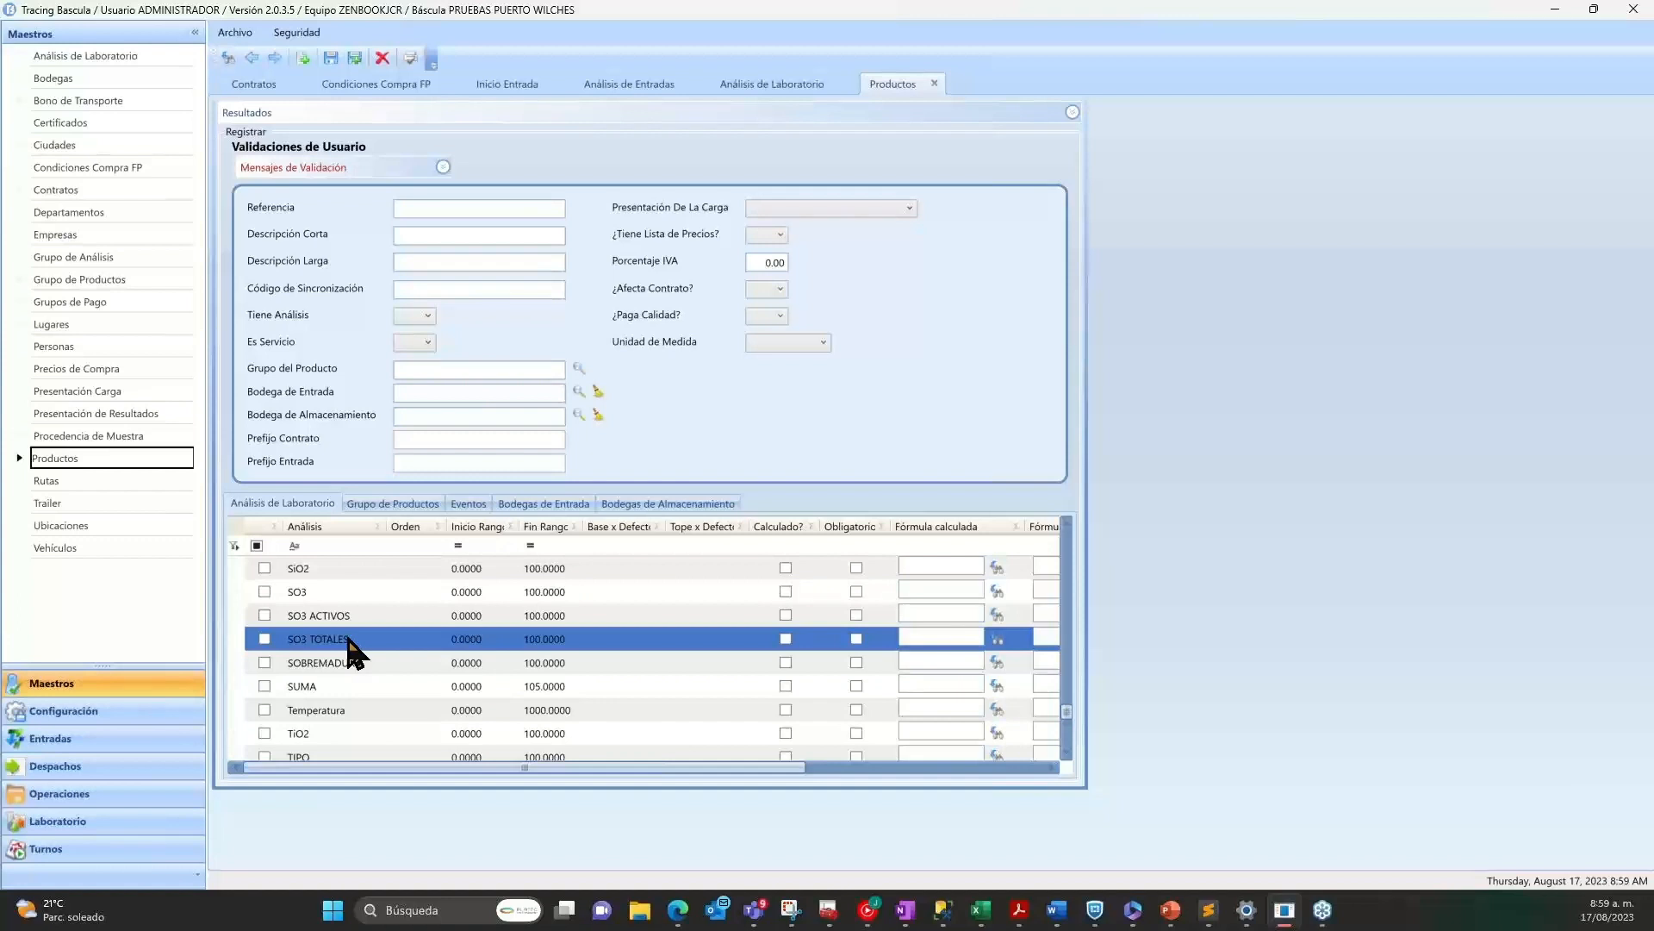
pyautogui.scroll(8, 349, 641)
pyautogui.click(347, 638)
pyautogui.scroll(10, 349, 647)
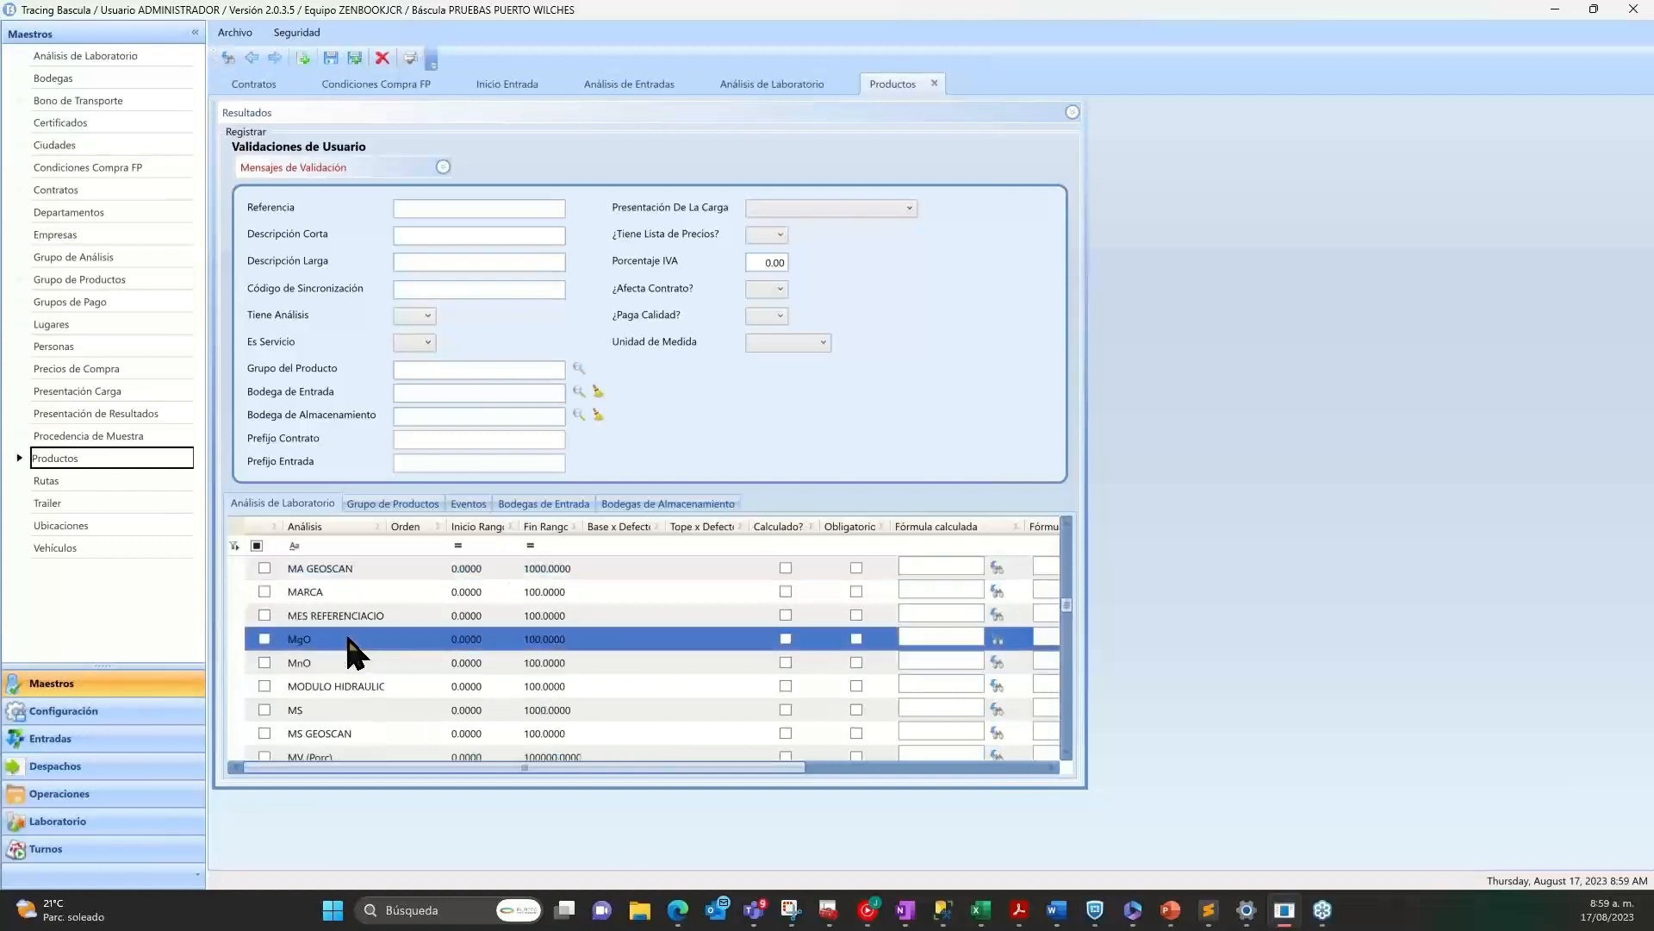
pyautogui.scroll(4, 349, 647)
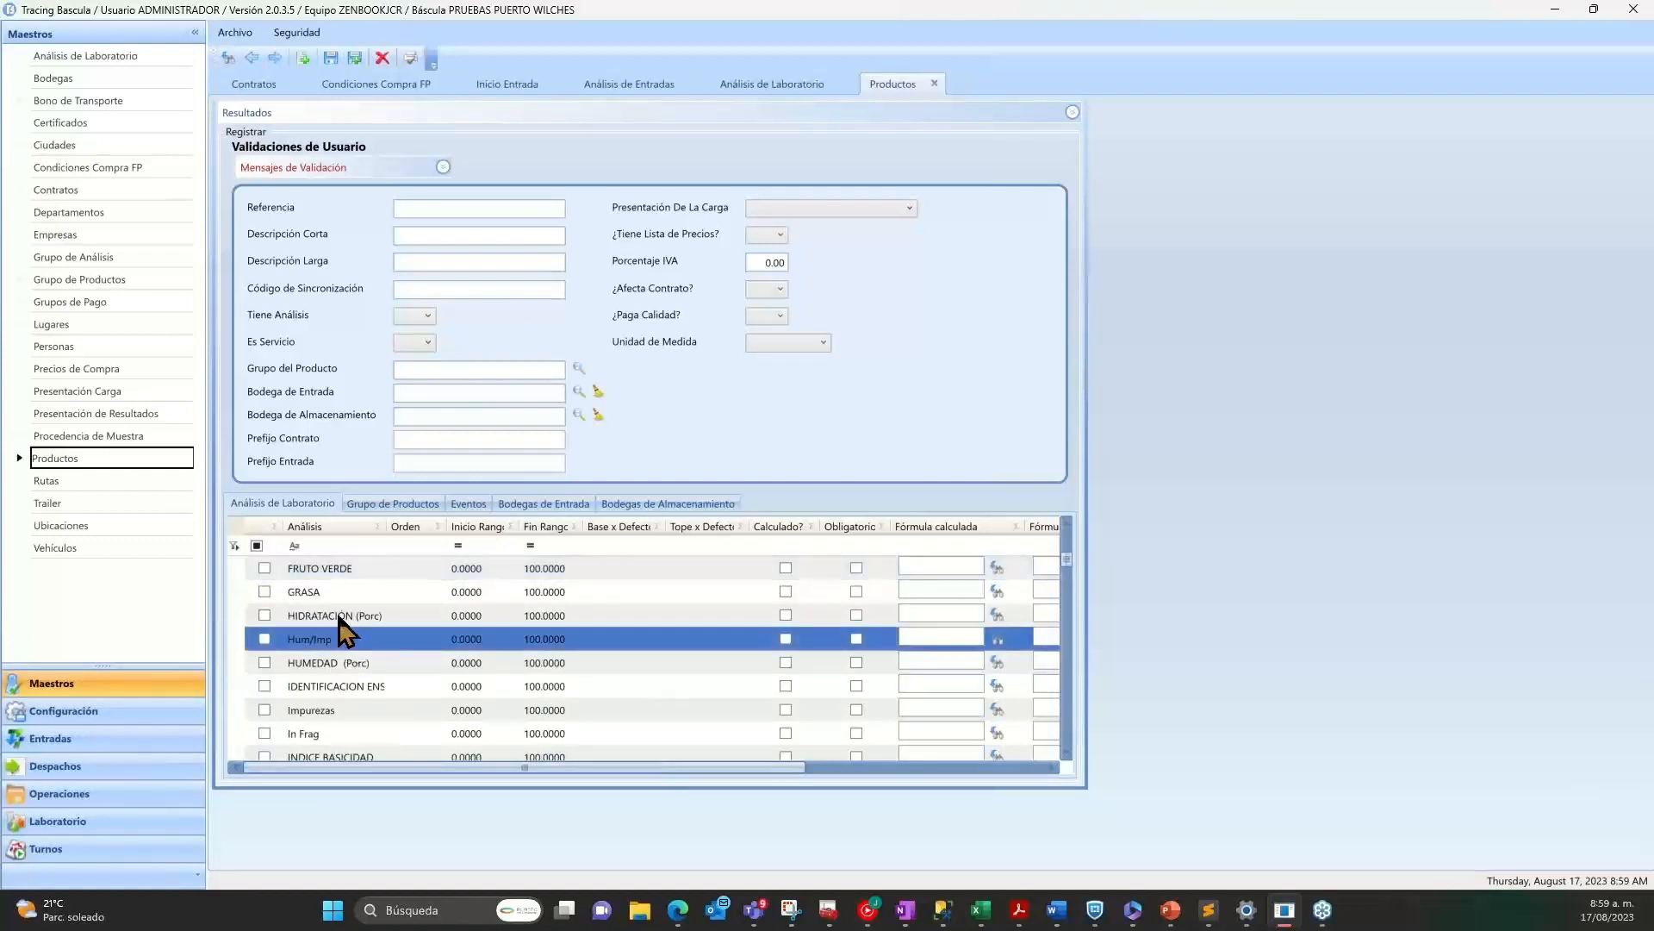
pyautogui.click(363, 569)
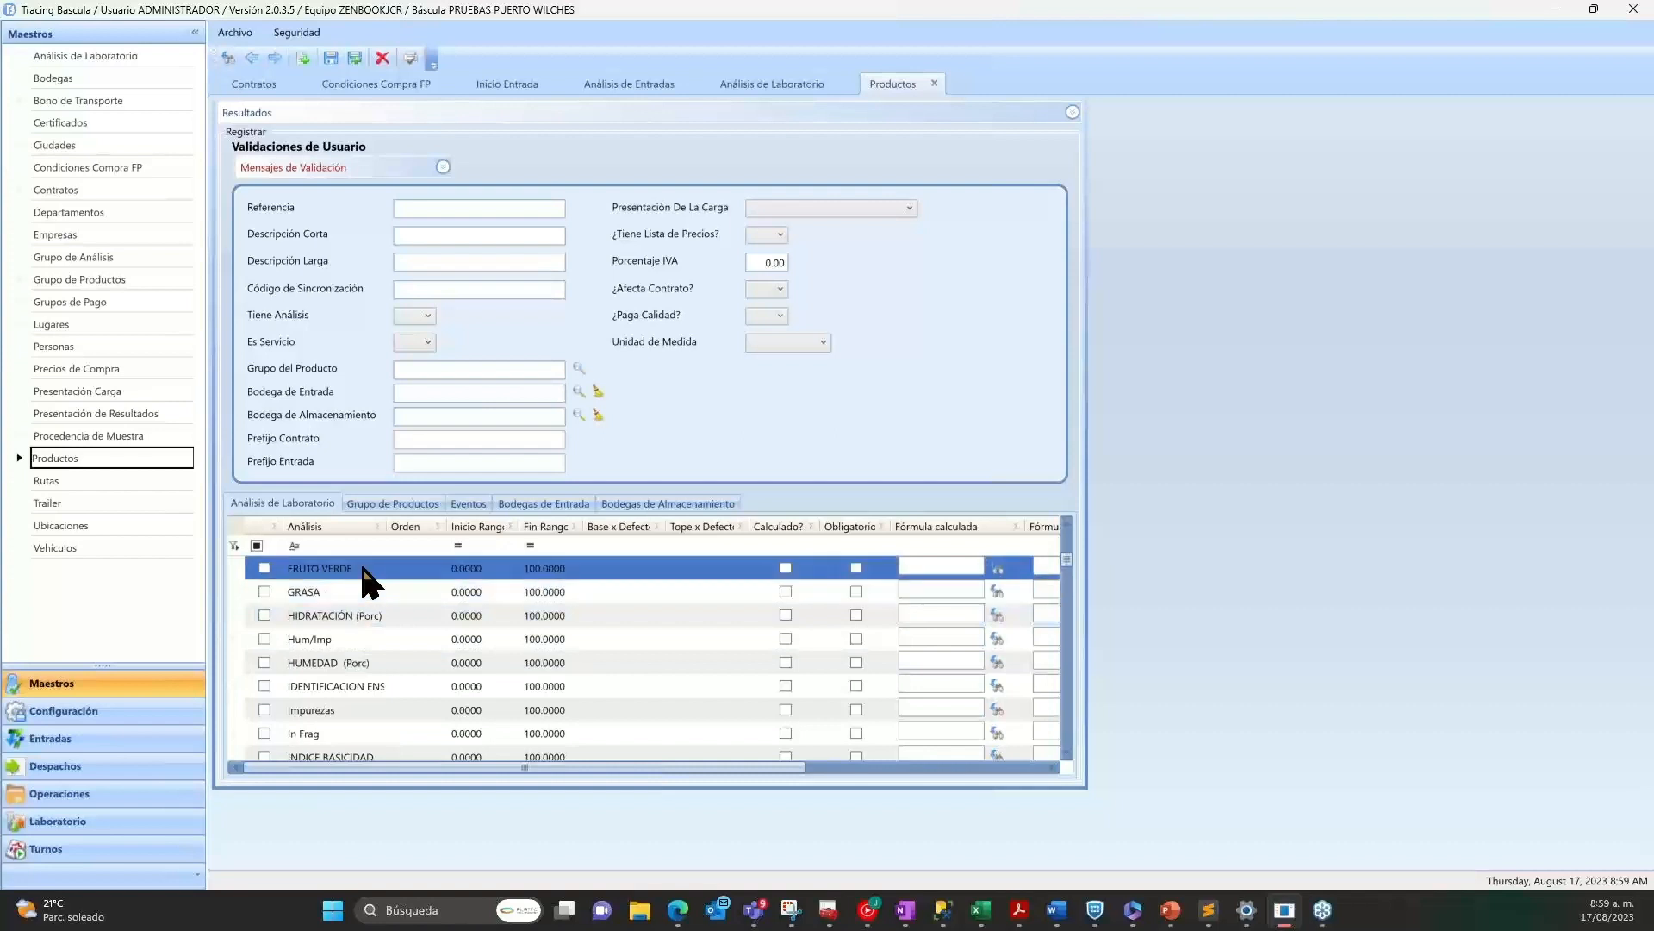
pyautogui.moveTo(694, 767); pyautogui.dragTo(989, 782)
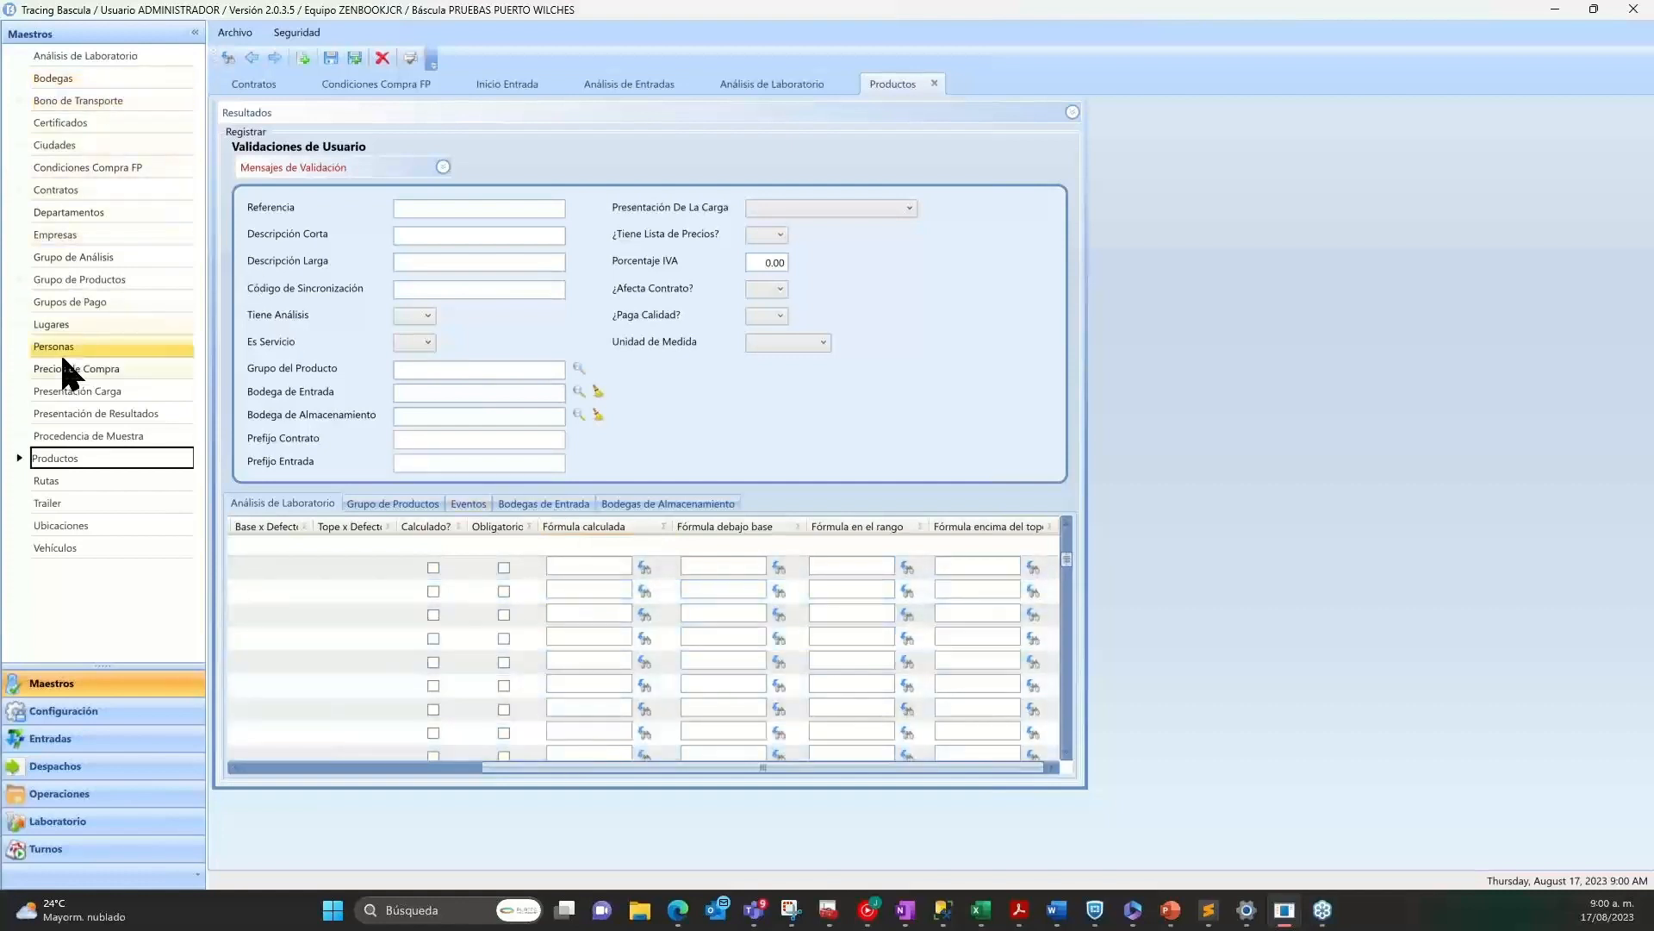
# View the Fórmulas form and the Configuración Computador form in the Configuración module.
pyautogui.click(81, 714)
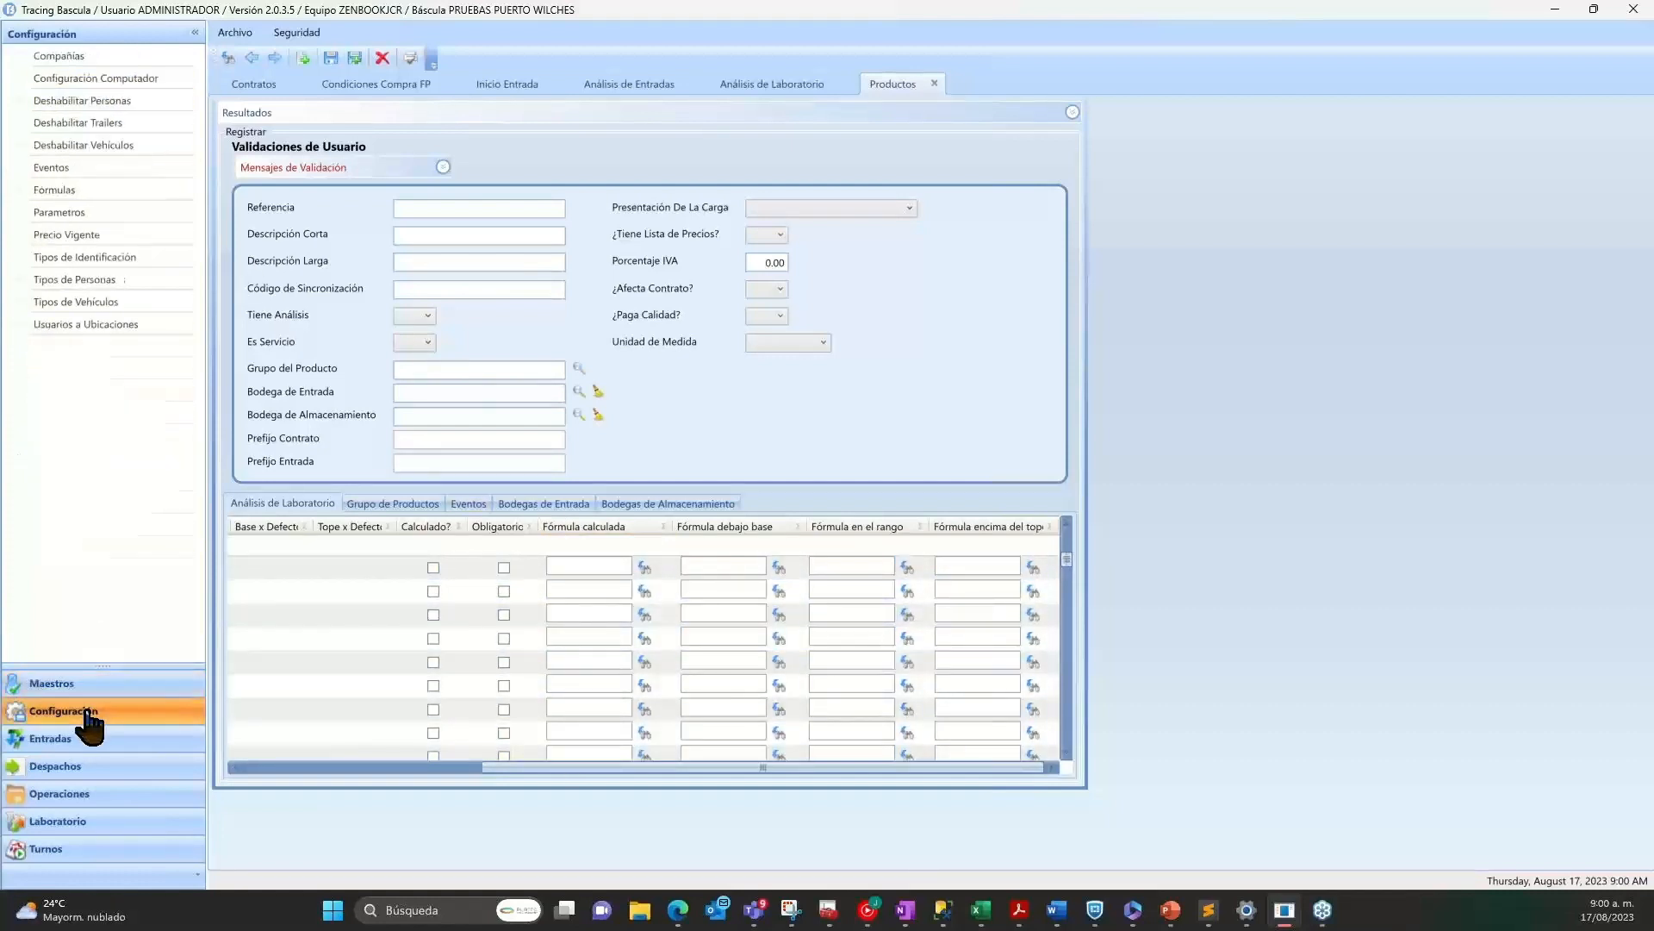
pyautogui.click(72, 192)
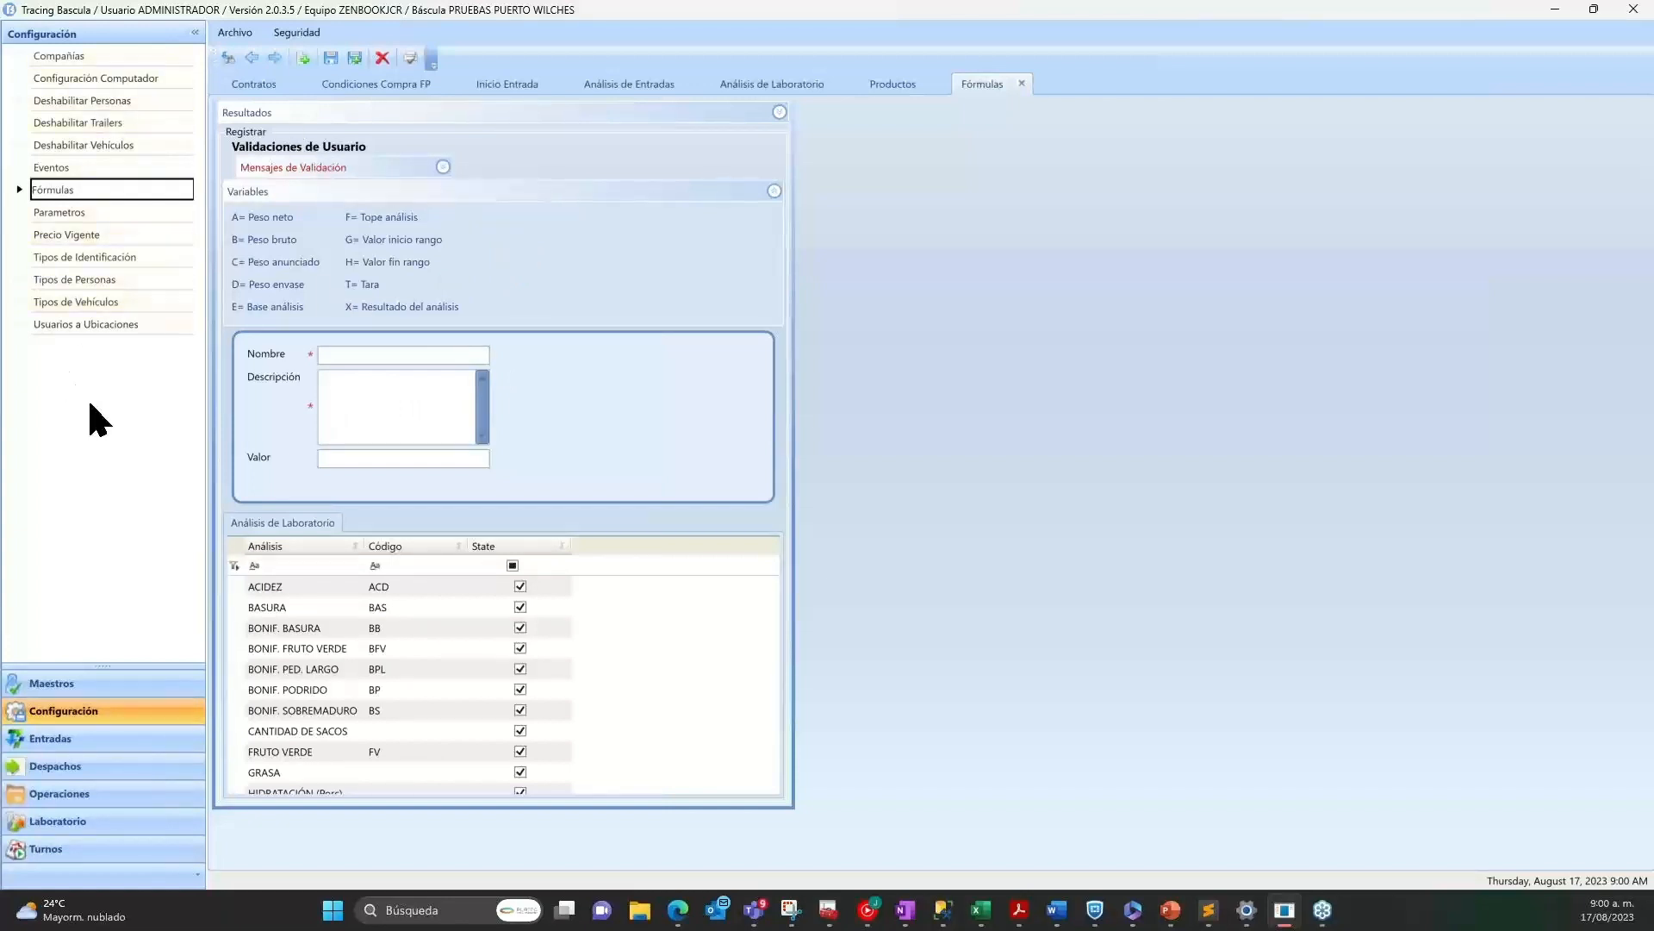
pyautogui.click(96, 78)
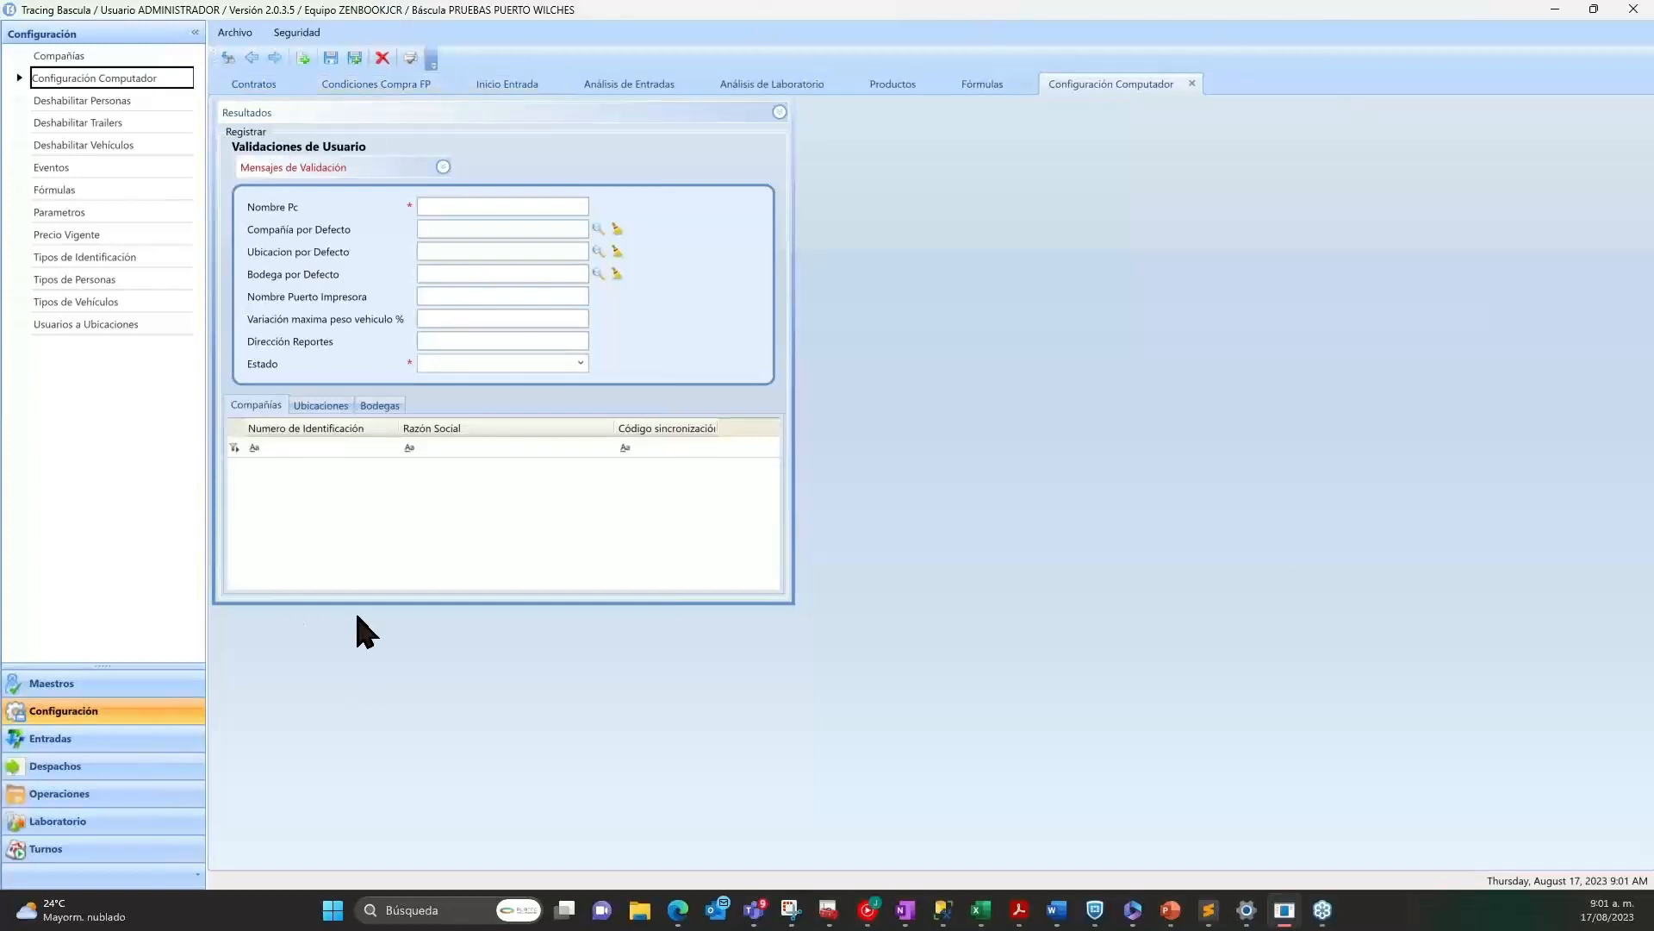
# Return to the open contract in Contratos and review its monthly quantities from January to December 2023.
pyautogui.click(261, 85)
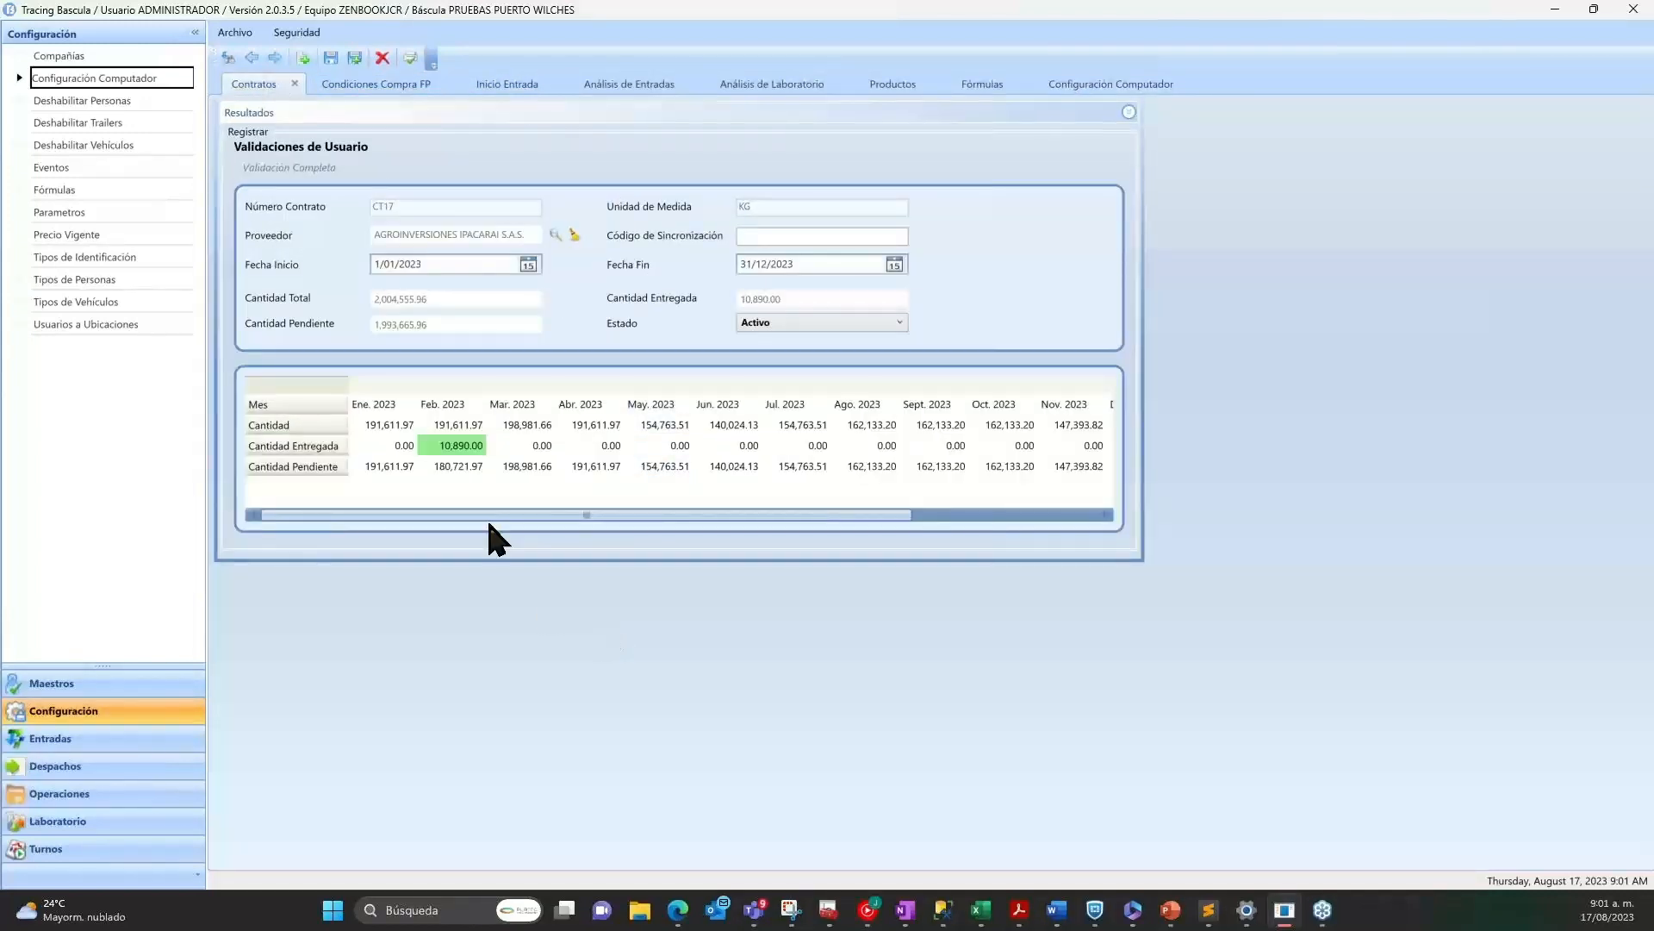
pyautogui.click(372, 405)
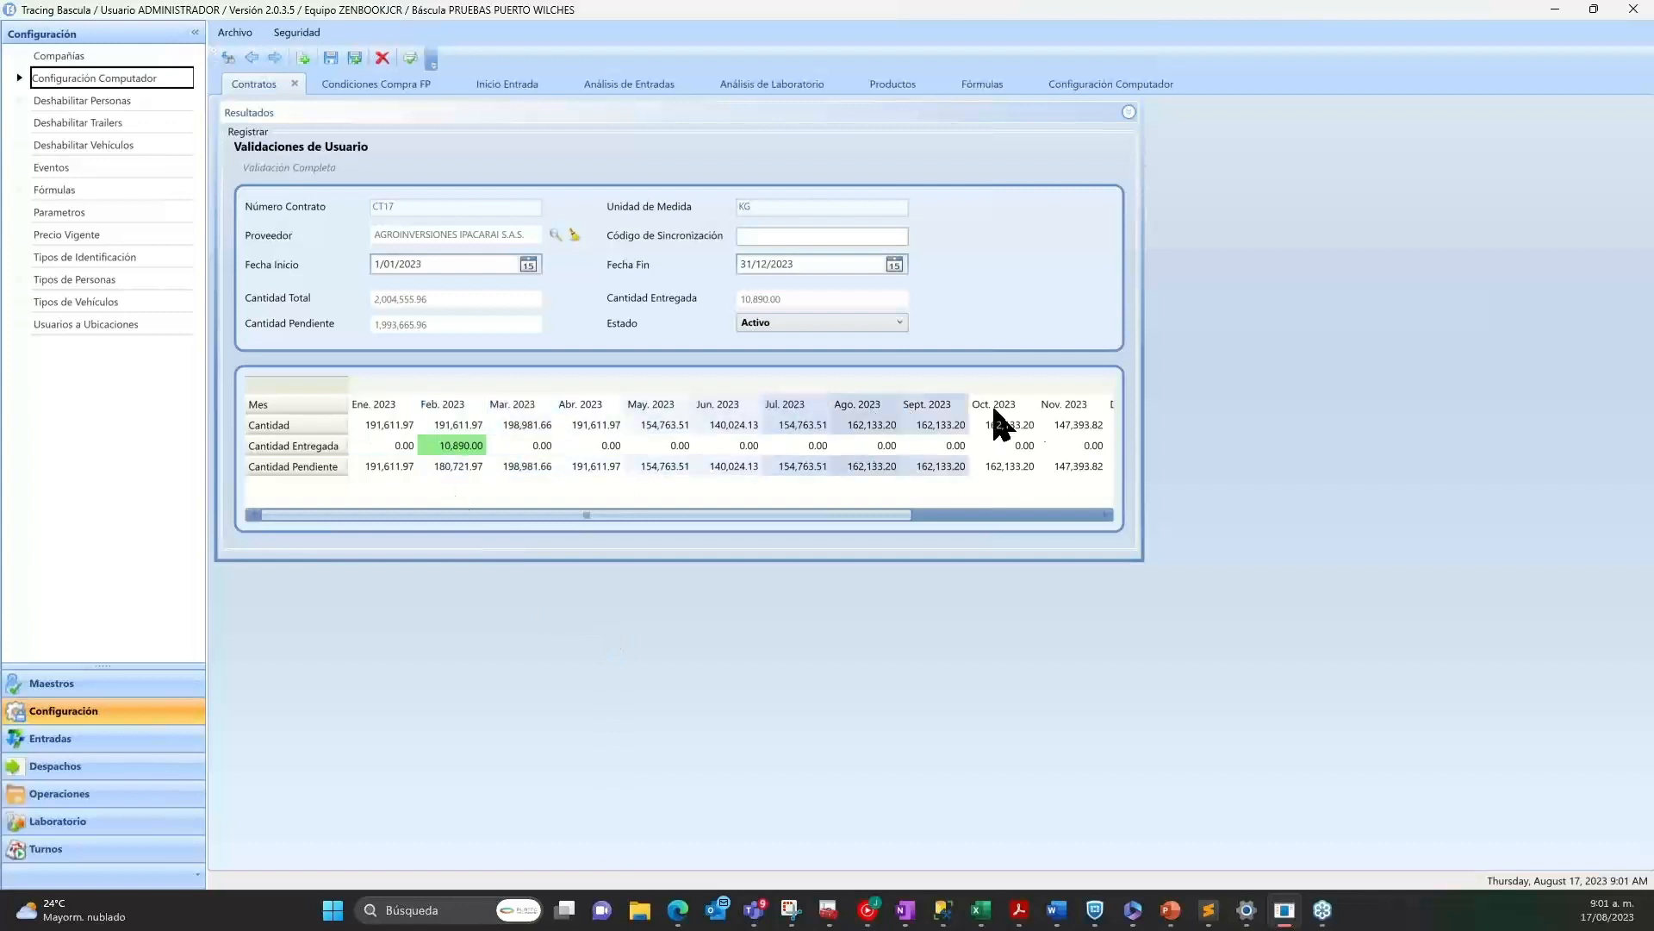
pyautogui.click(1033, 516)
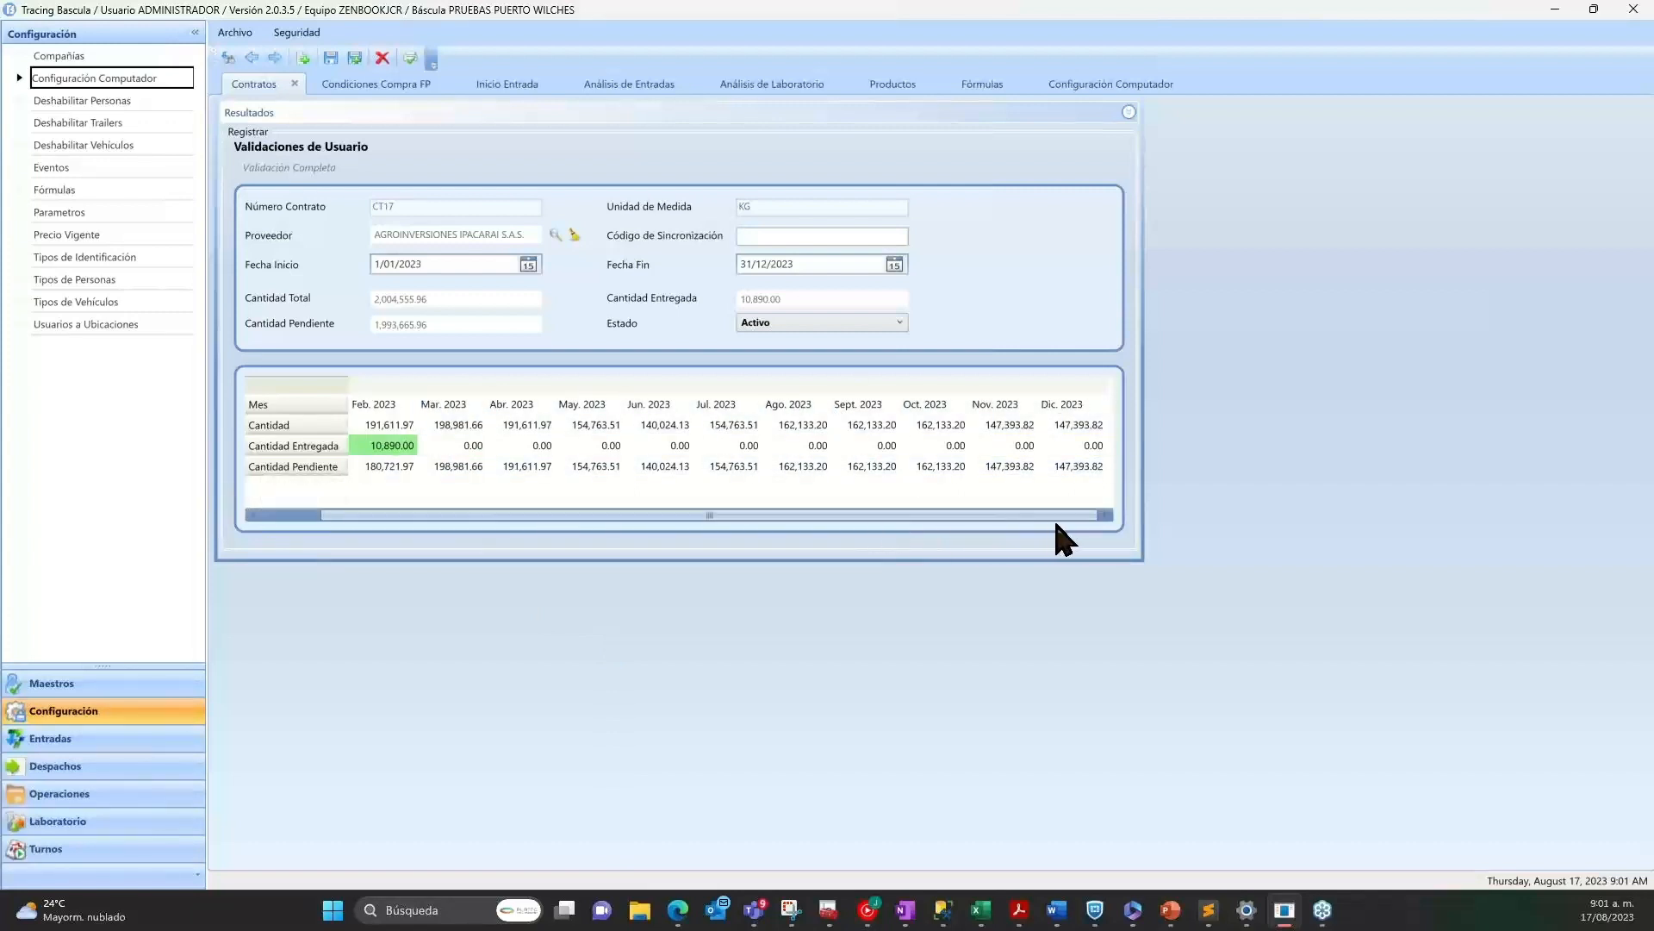
pyautogui.moveTo(1024, 517); pyautogui.dragTo(742, 519)
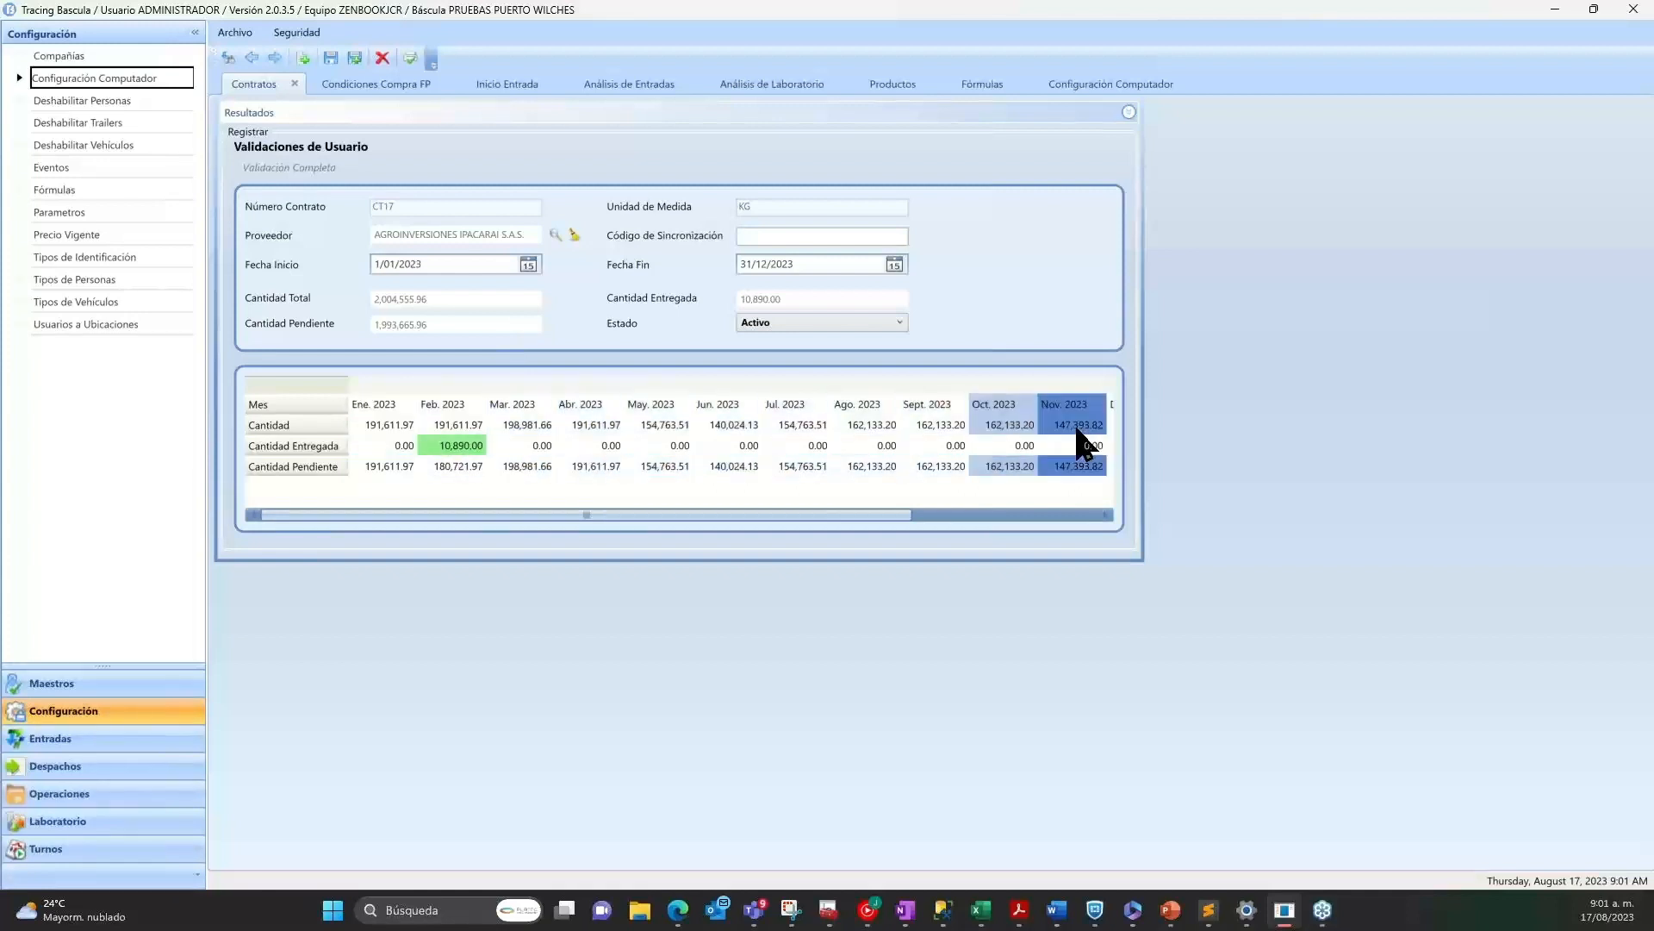
pyautogui.click(1053, 515)
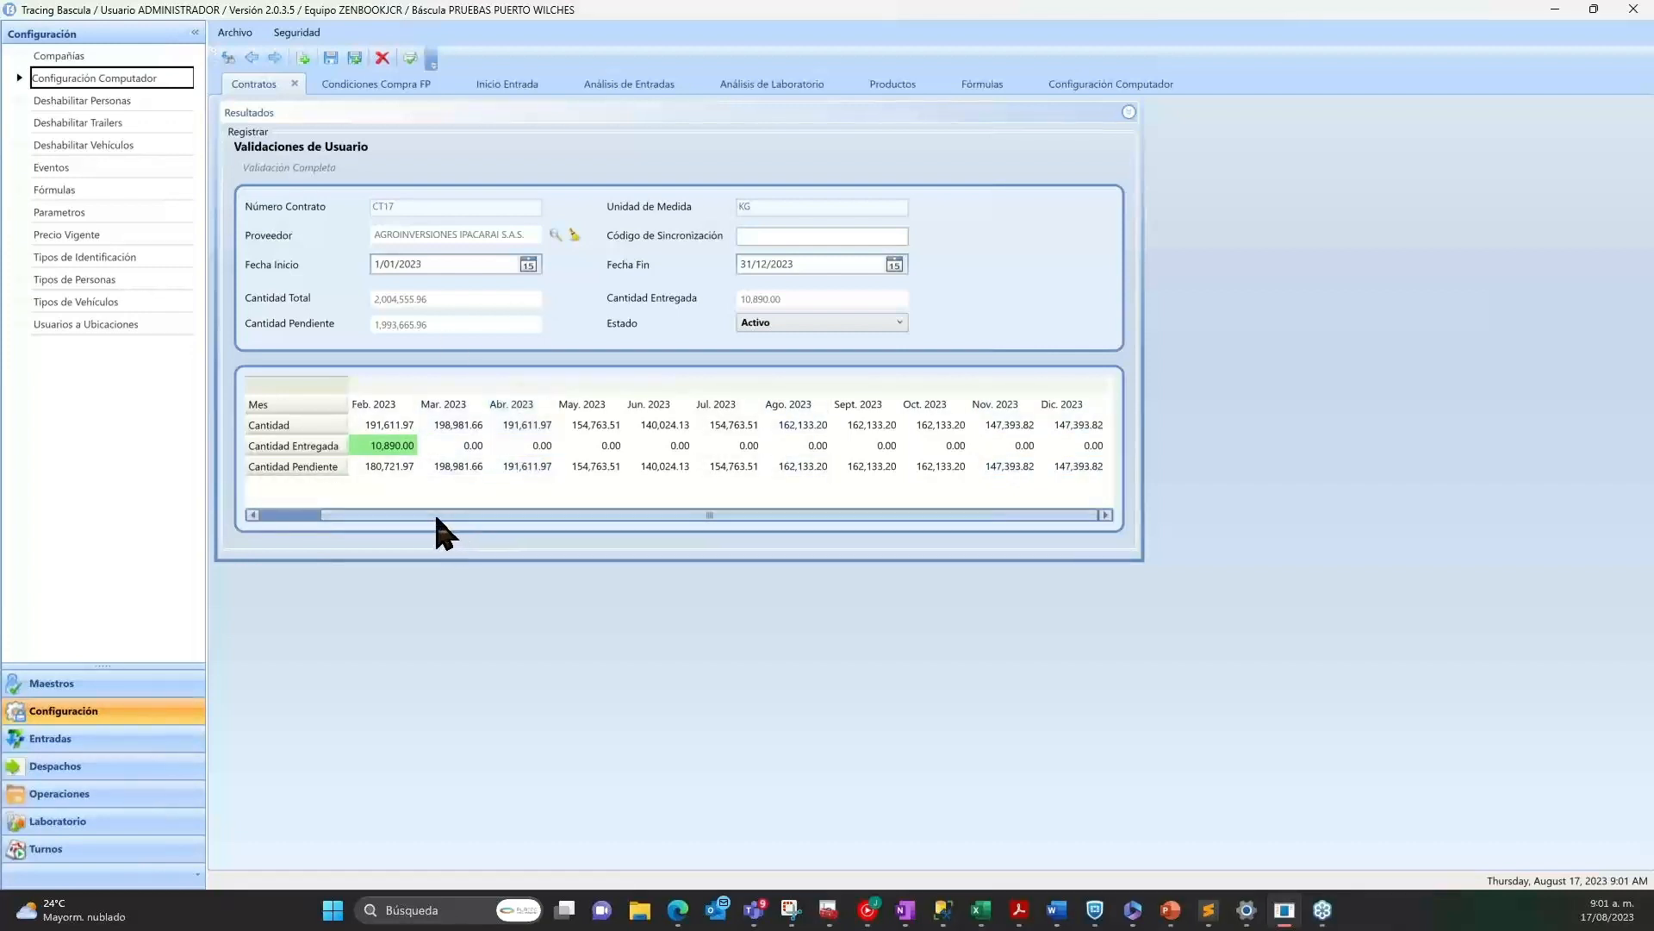
pyautogui.moveTo(432, 512); pyautogui.dragTo(373, 528)
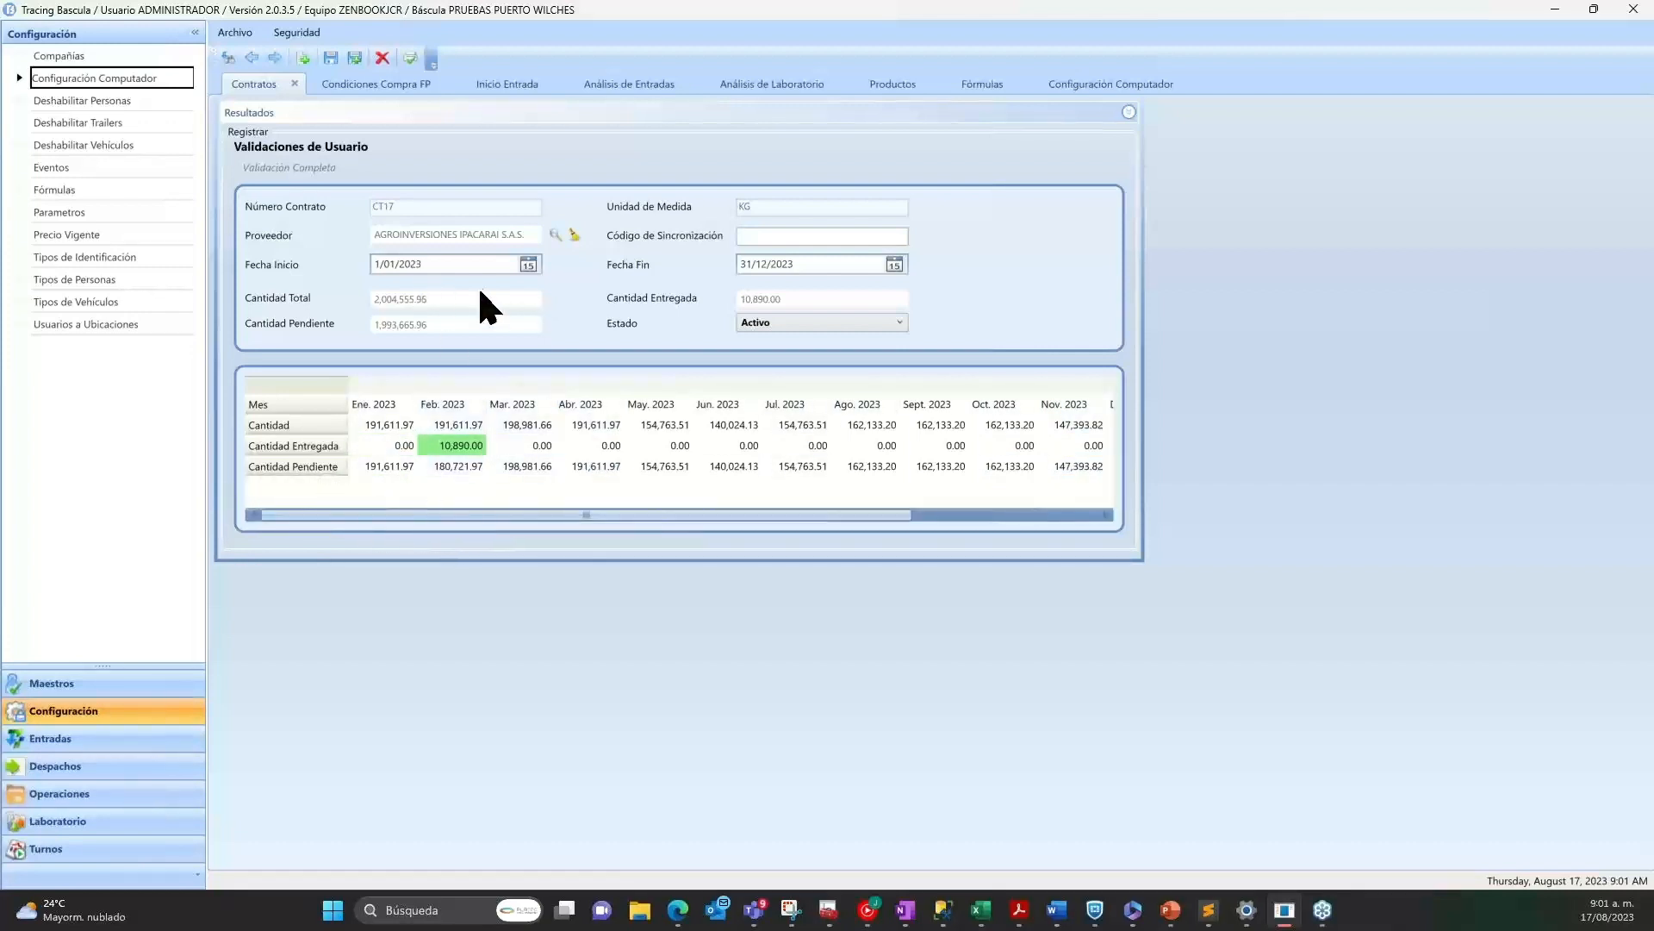
pyautogui.click(460, 467)
# Review the AGROINVERSIONES MANAR SAS purchase conditions in Condiciones Compra FP, including the branch, transport bonus and certificate settings.
pyautogui.click(376, 84)
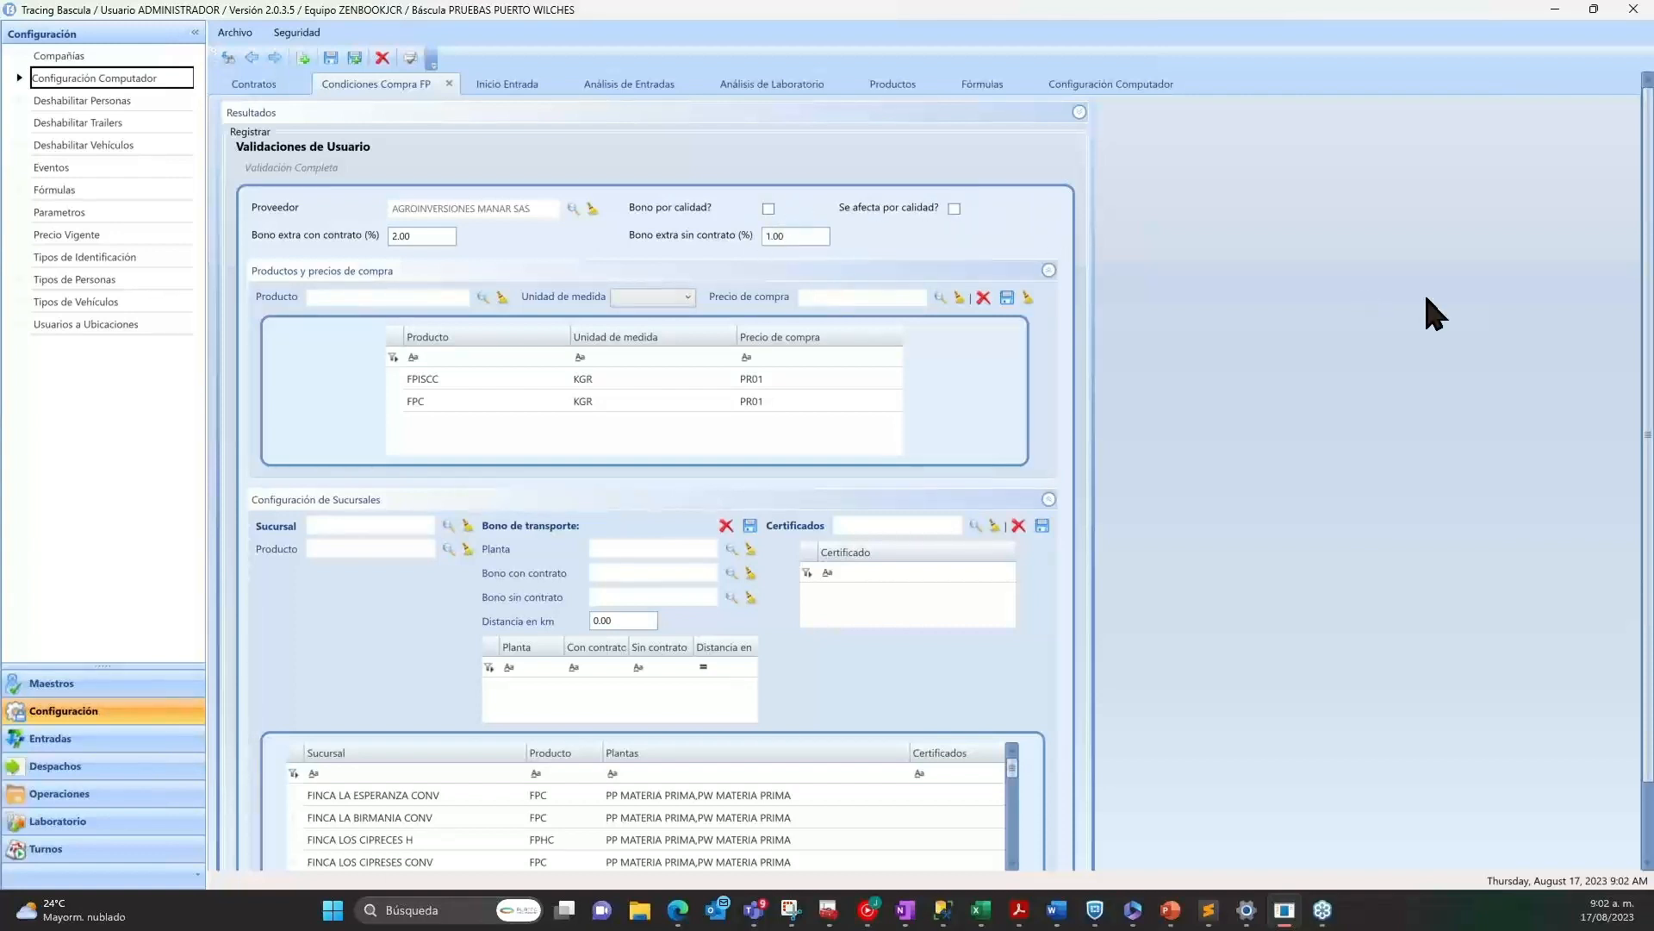
pyautogui.scroll(-2, 1648, 388)
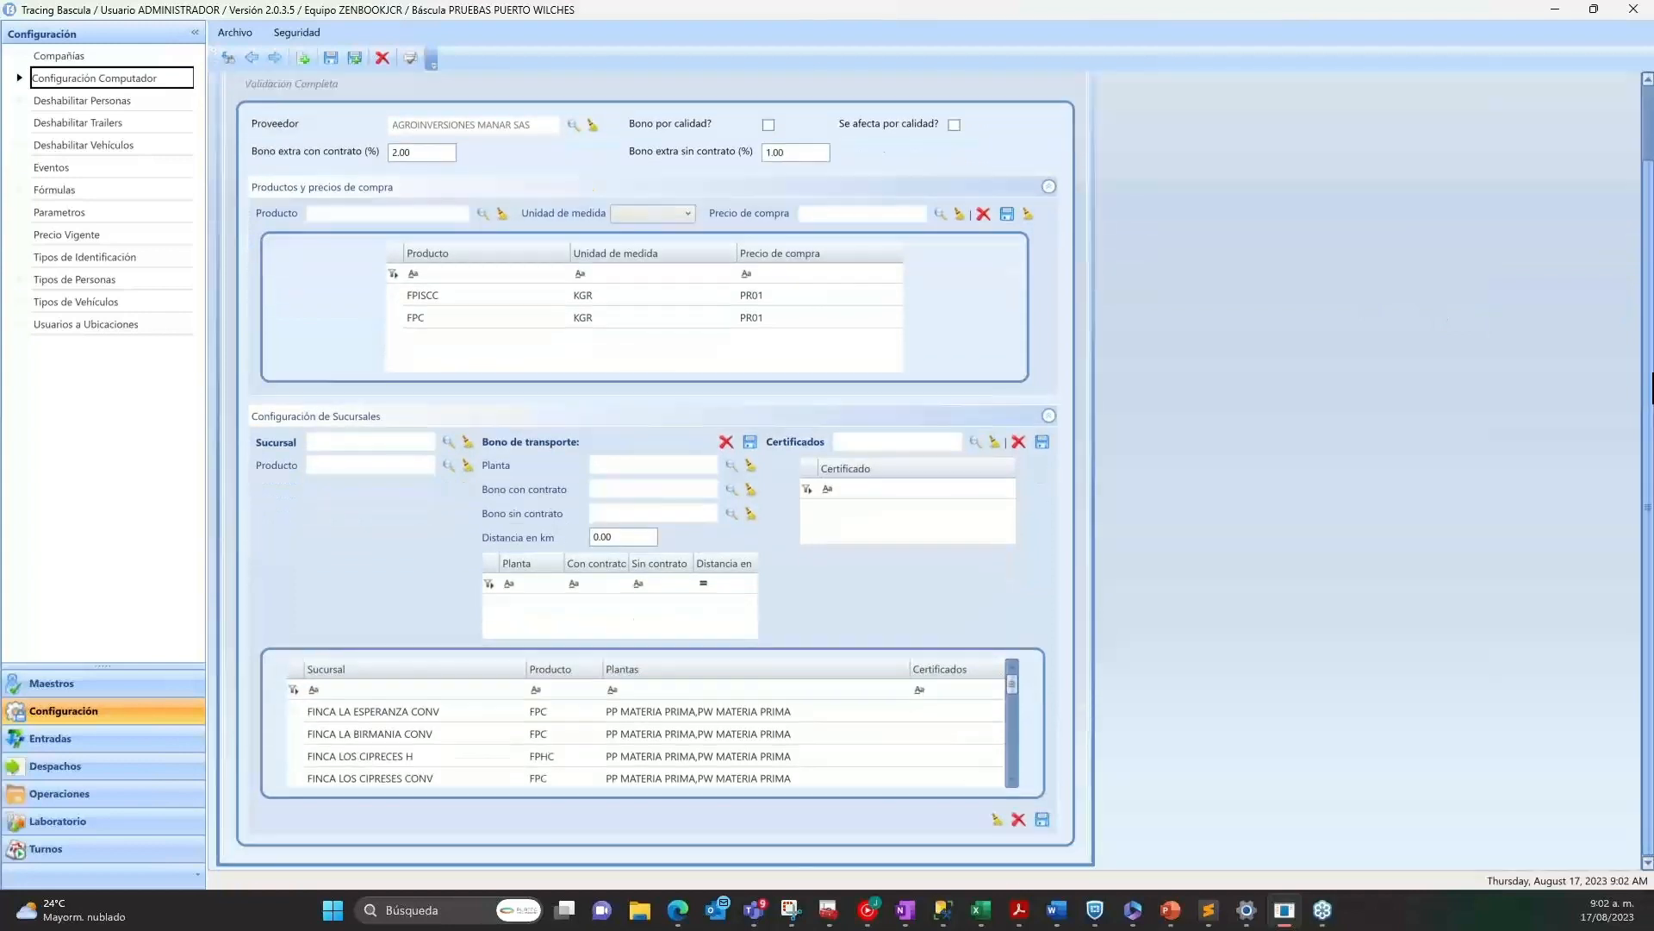
pyautogui.click(360, 711)
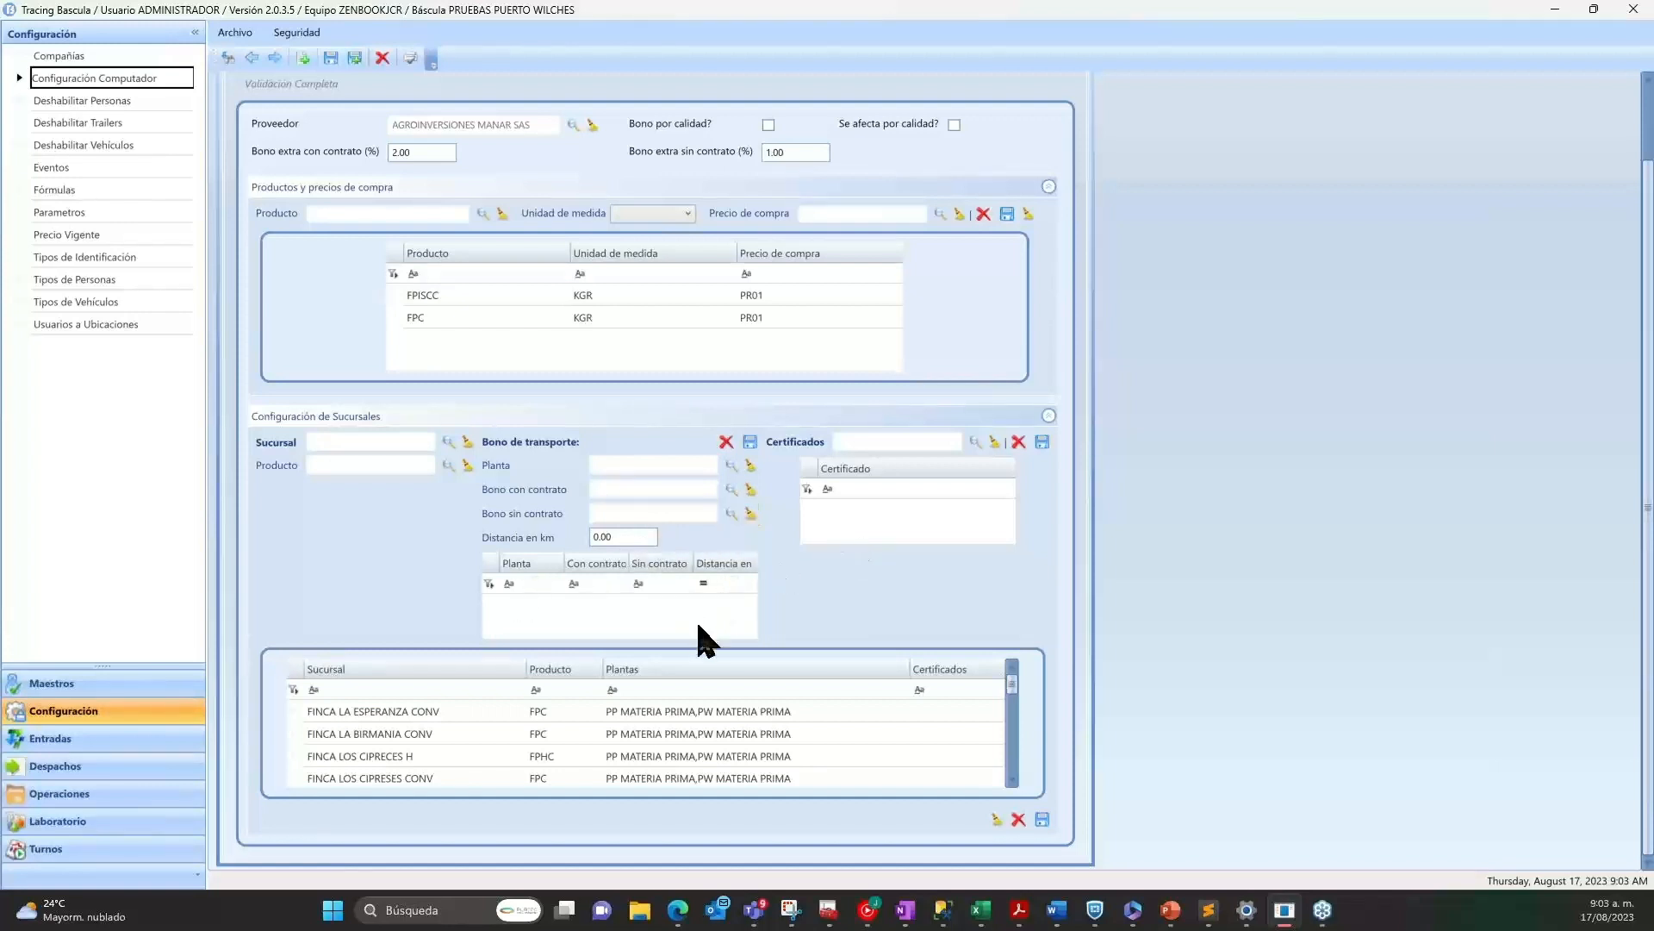
pyautogui.click(708, 779)
pyautogui.moveTo(1648, 215); pyautogui.dragTo(609, 15)
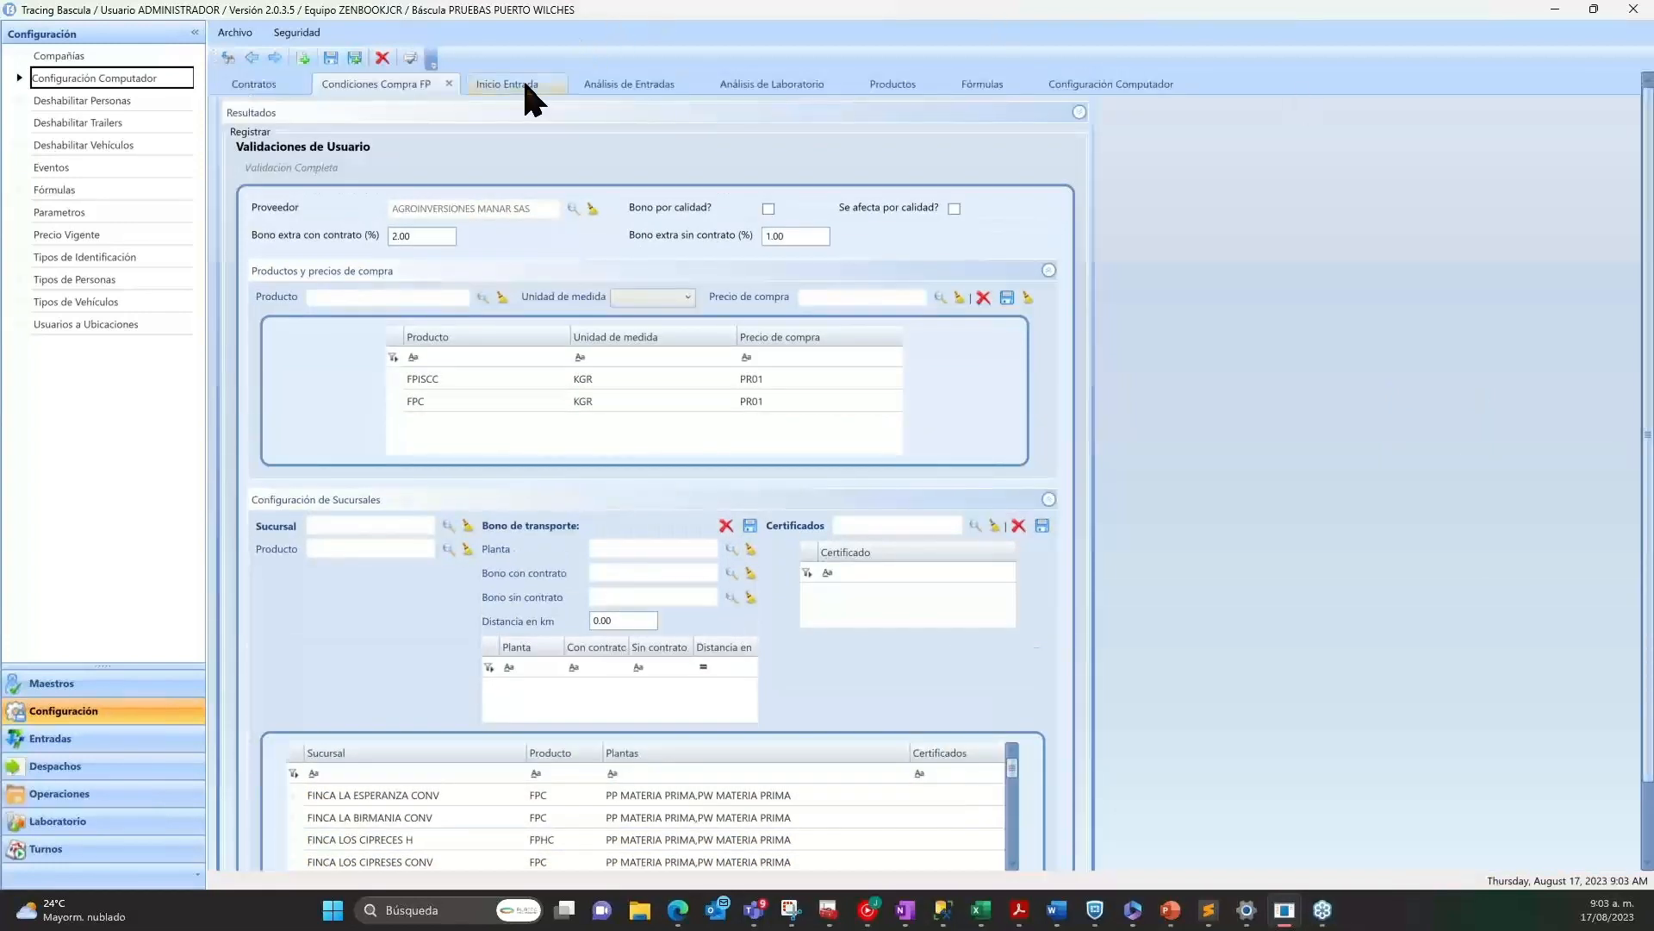
# Open the Enturne form in Turnos, with transaction type Inicio Entrada and event ENTRADA DE FRUTO DE PALMA.
pyautogui.click(48, 849)
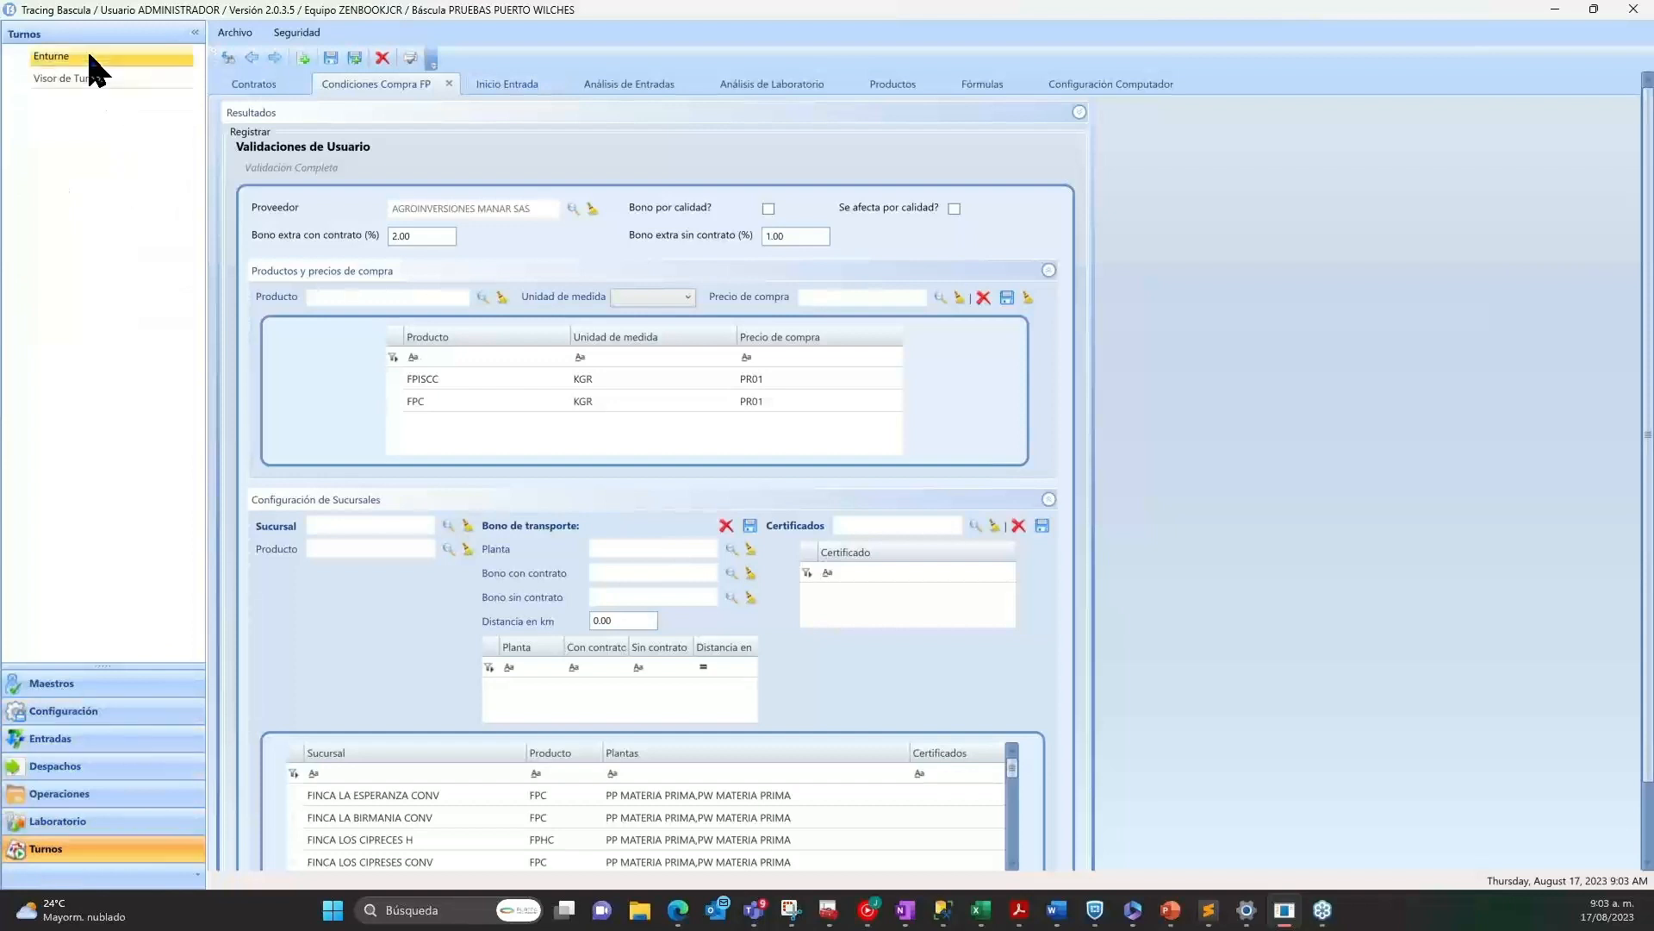
pyautogui.click(89, 57)
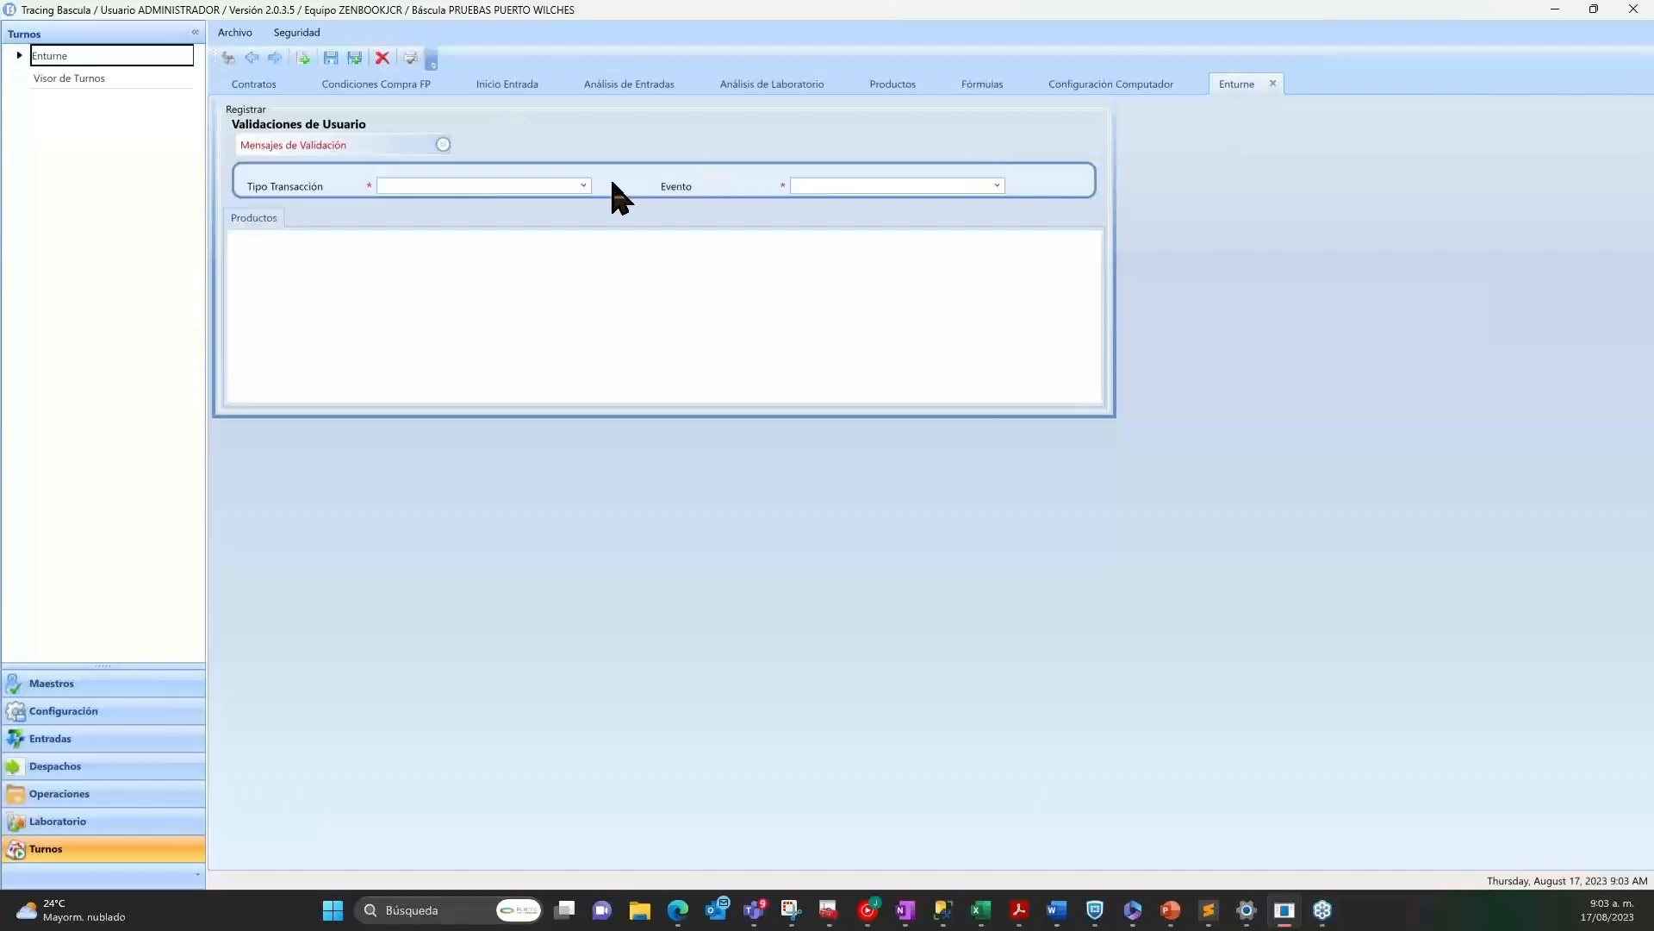
pyautogui.click(584, 186)
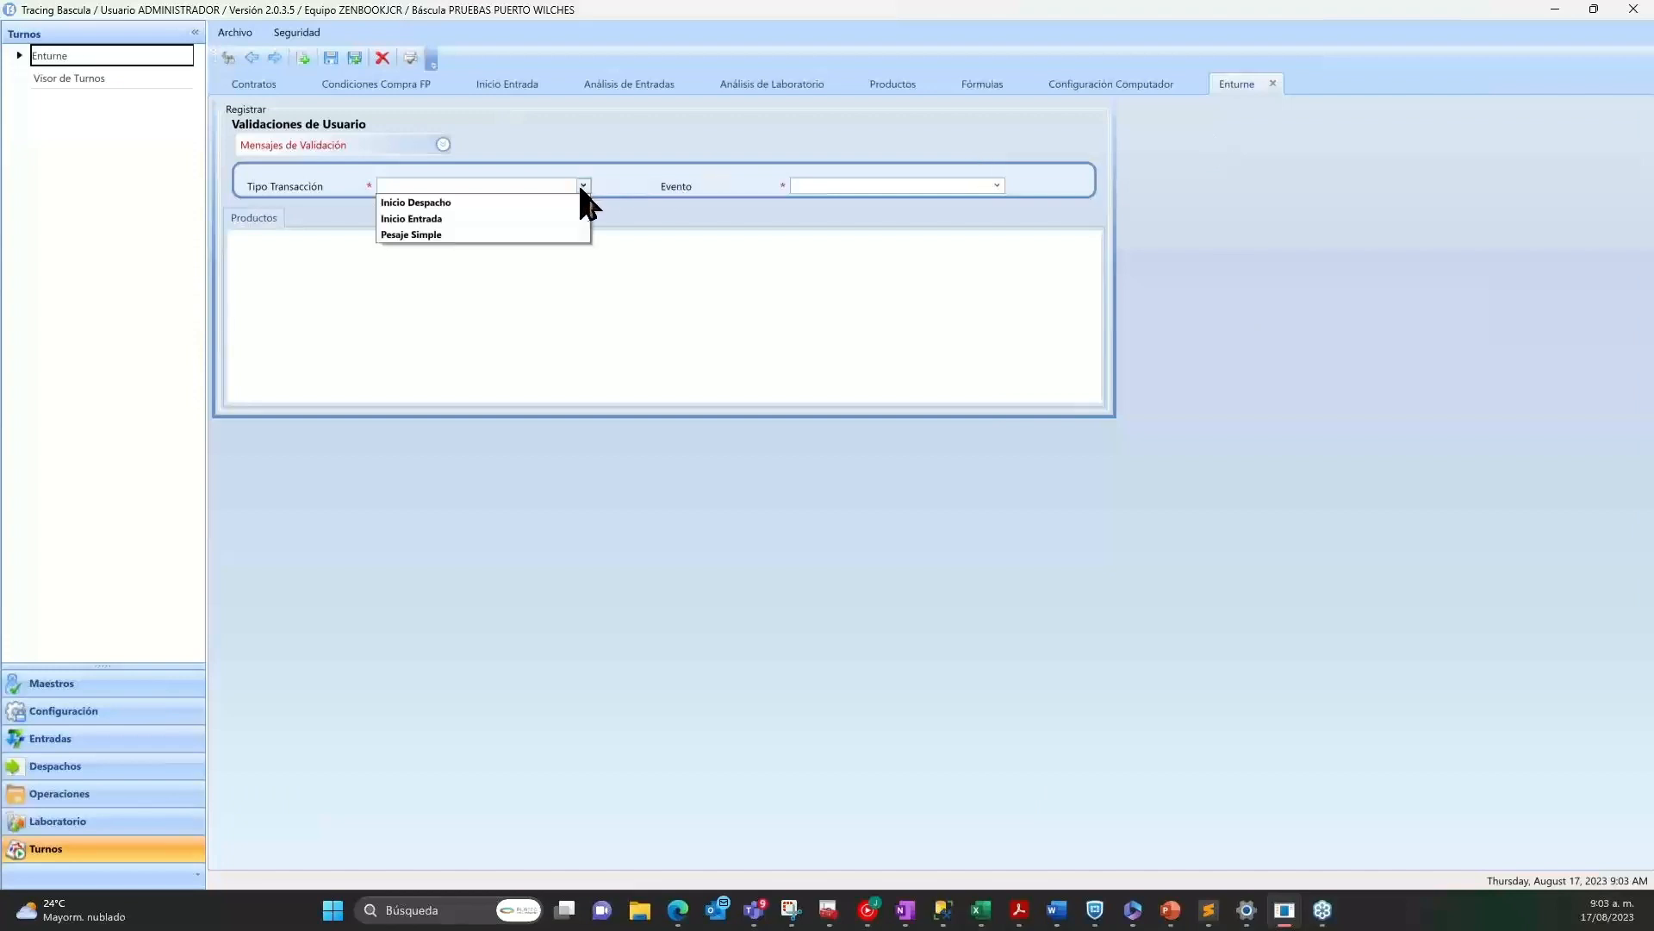
pyautogui.click(448, 218)
pyautogui.click(996, 183)
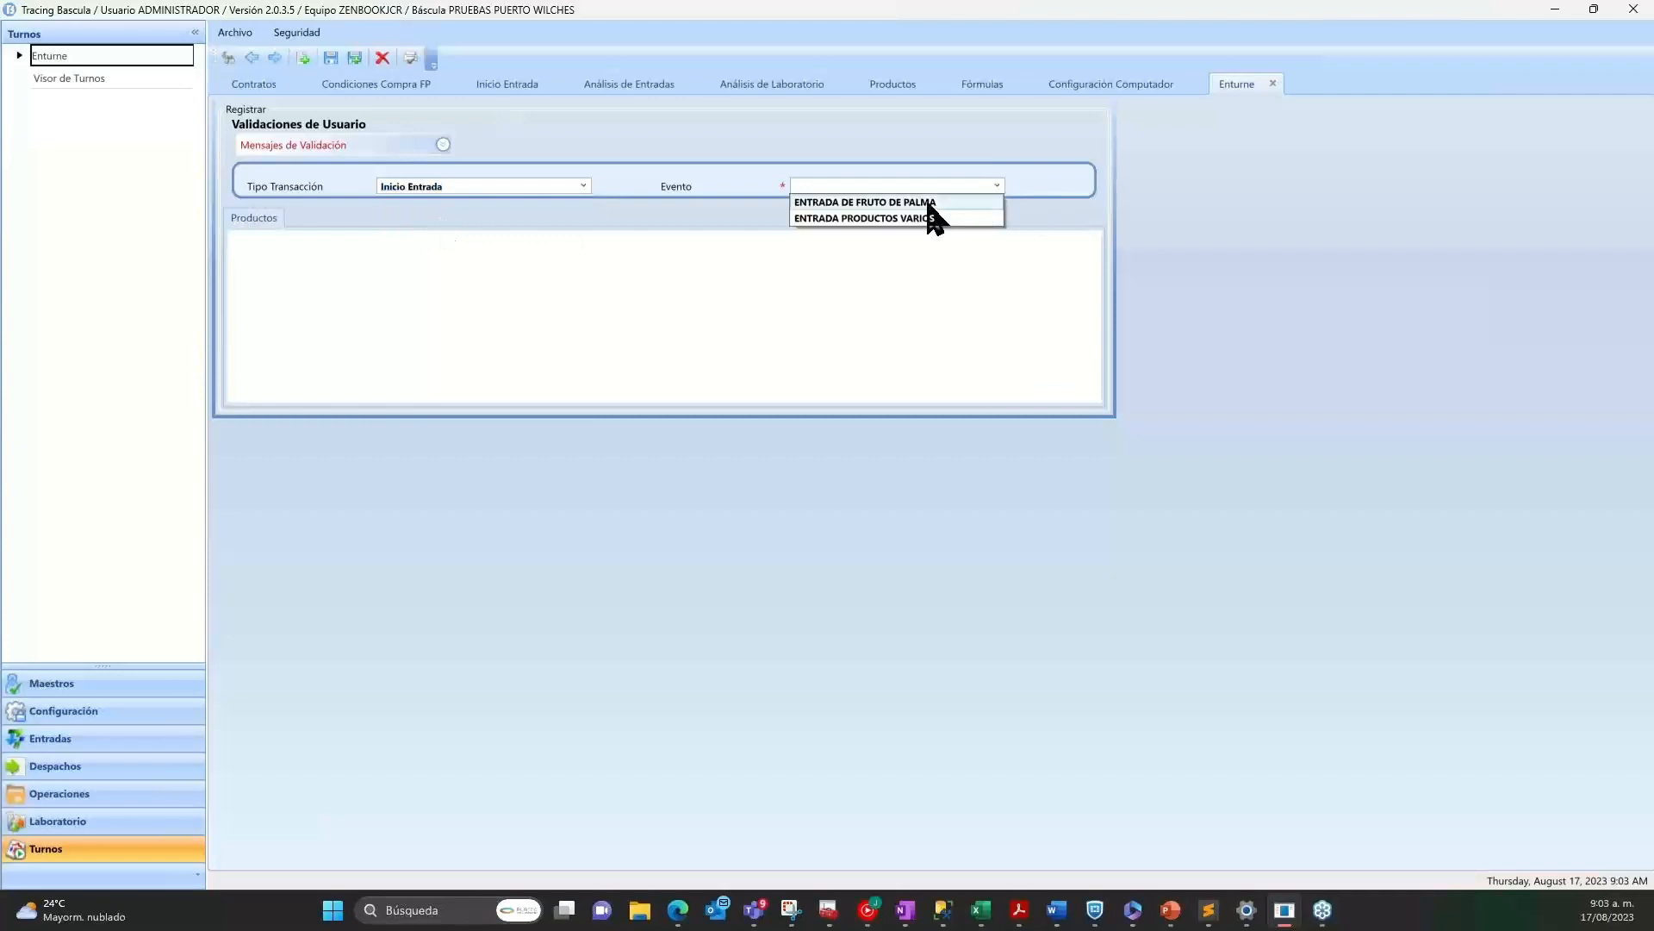
pyautogui.click(931, 203)
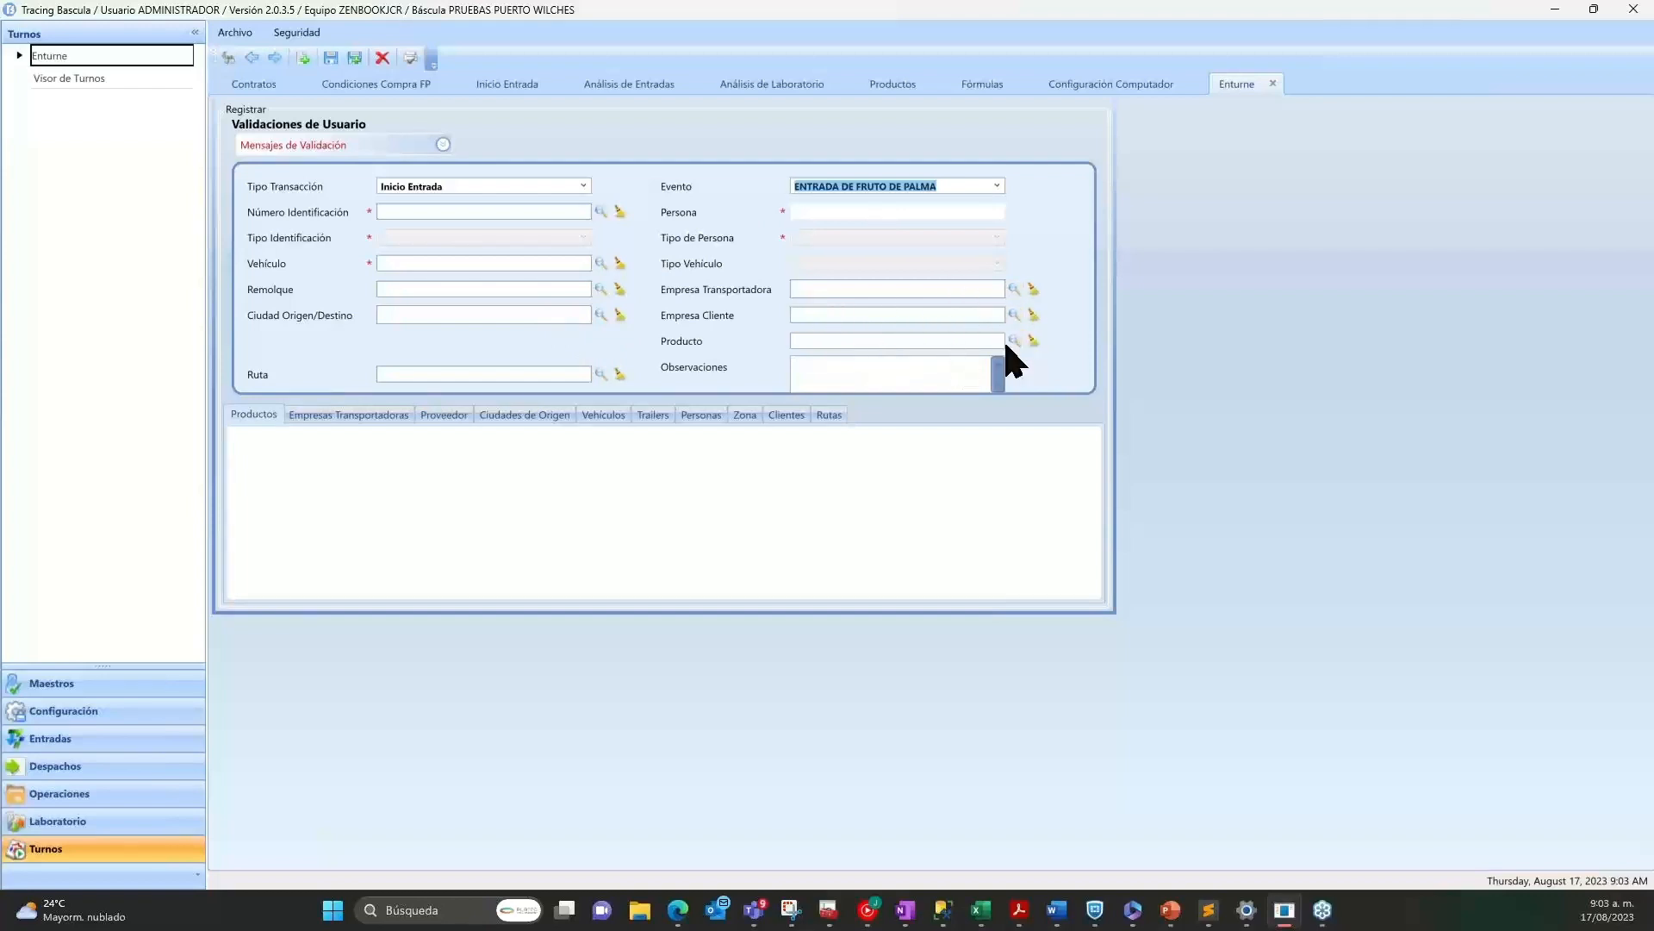
# List the available transport companies for the Enturne record and filter them by commercial name with "e".
pyautogui.click(361, 415)
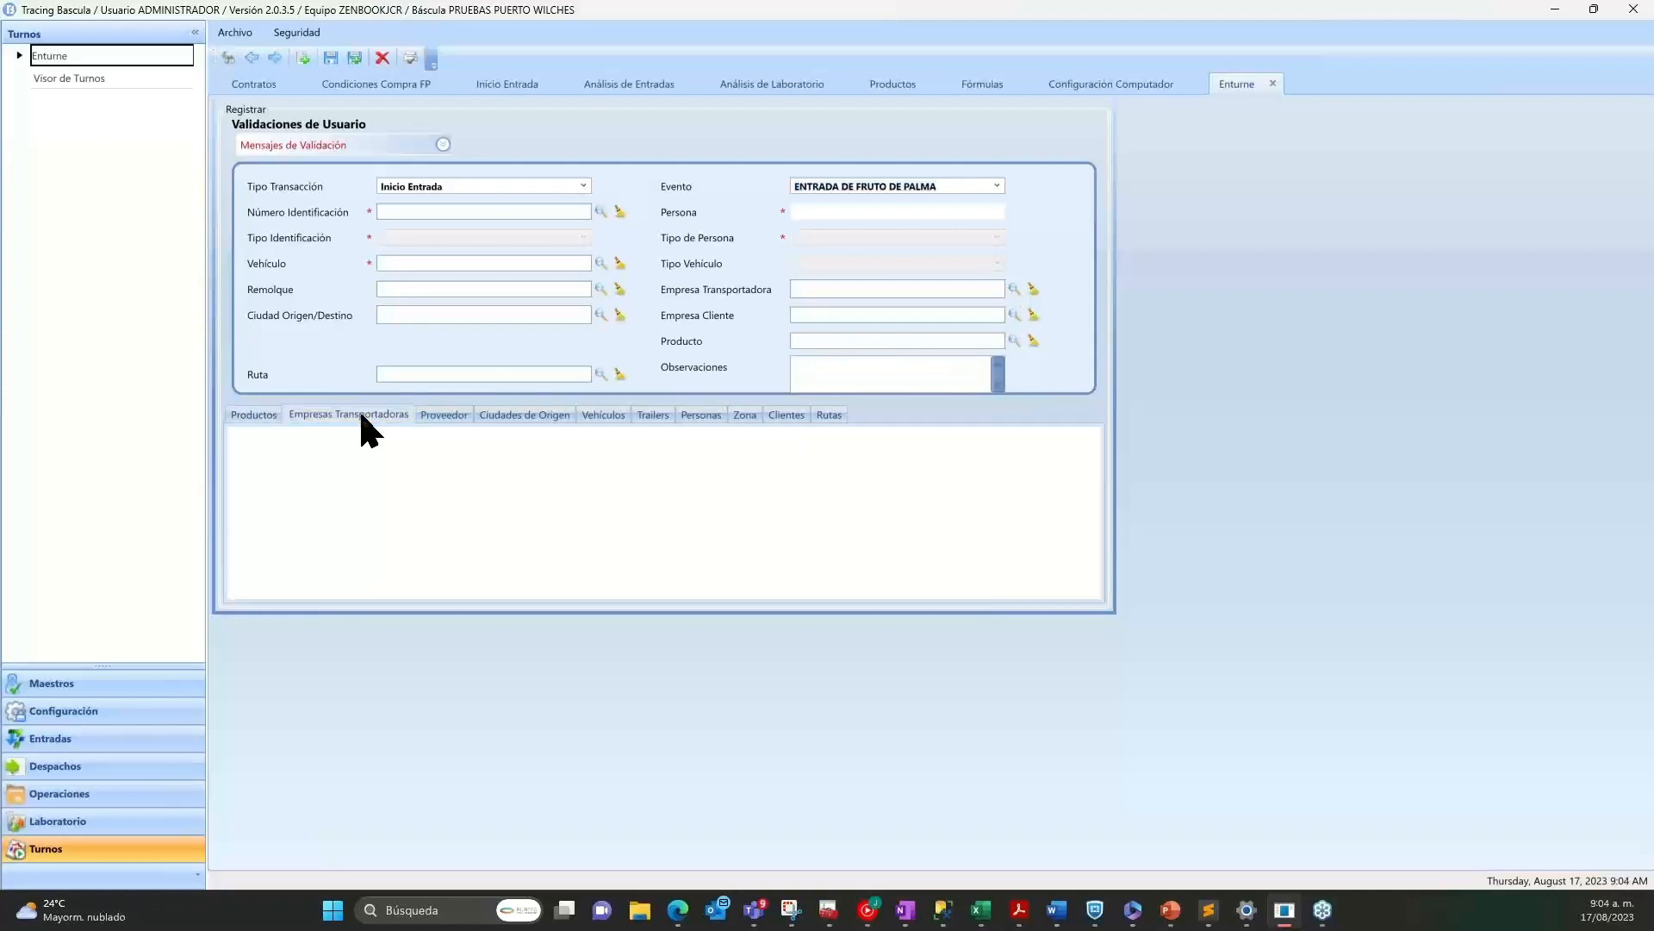
pyautogui.click(1014, 288)
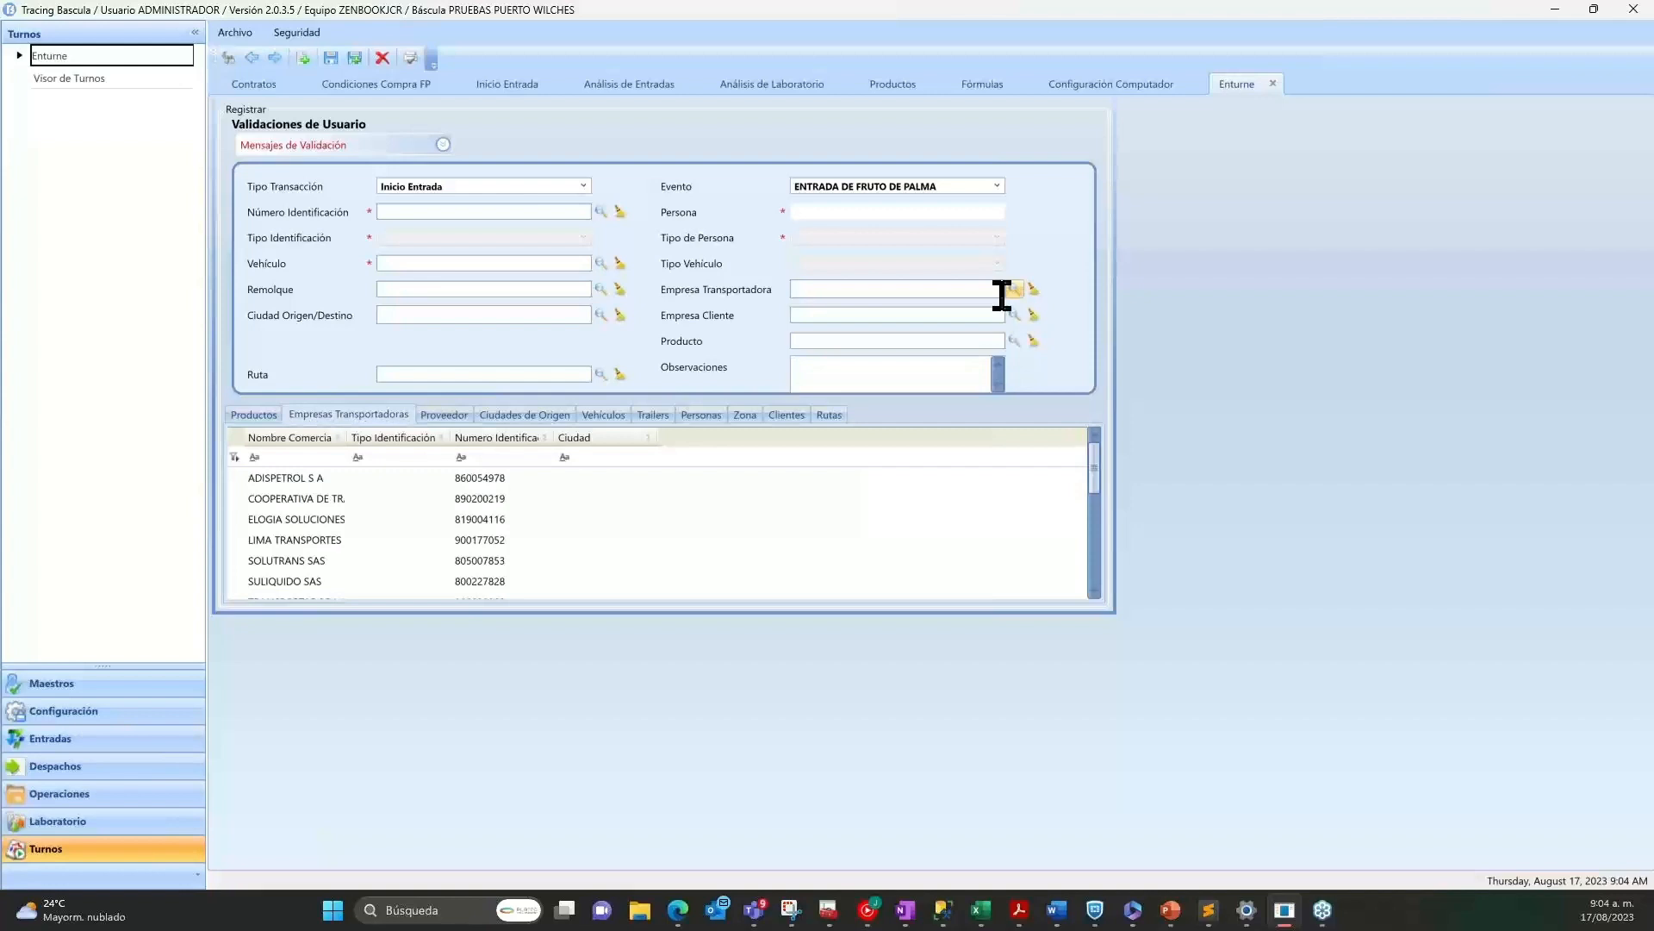
pyautogui.click(287, 457)
pyautogui.write('e')
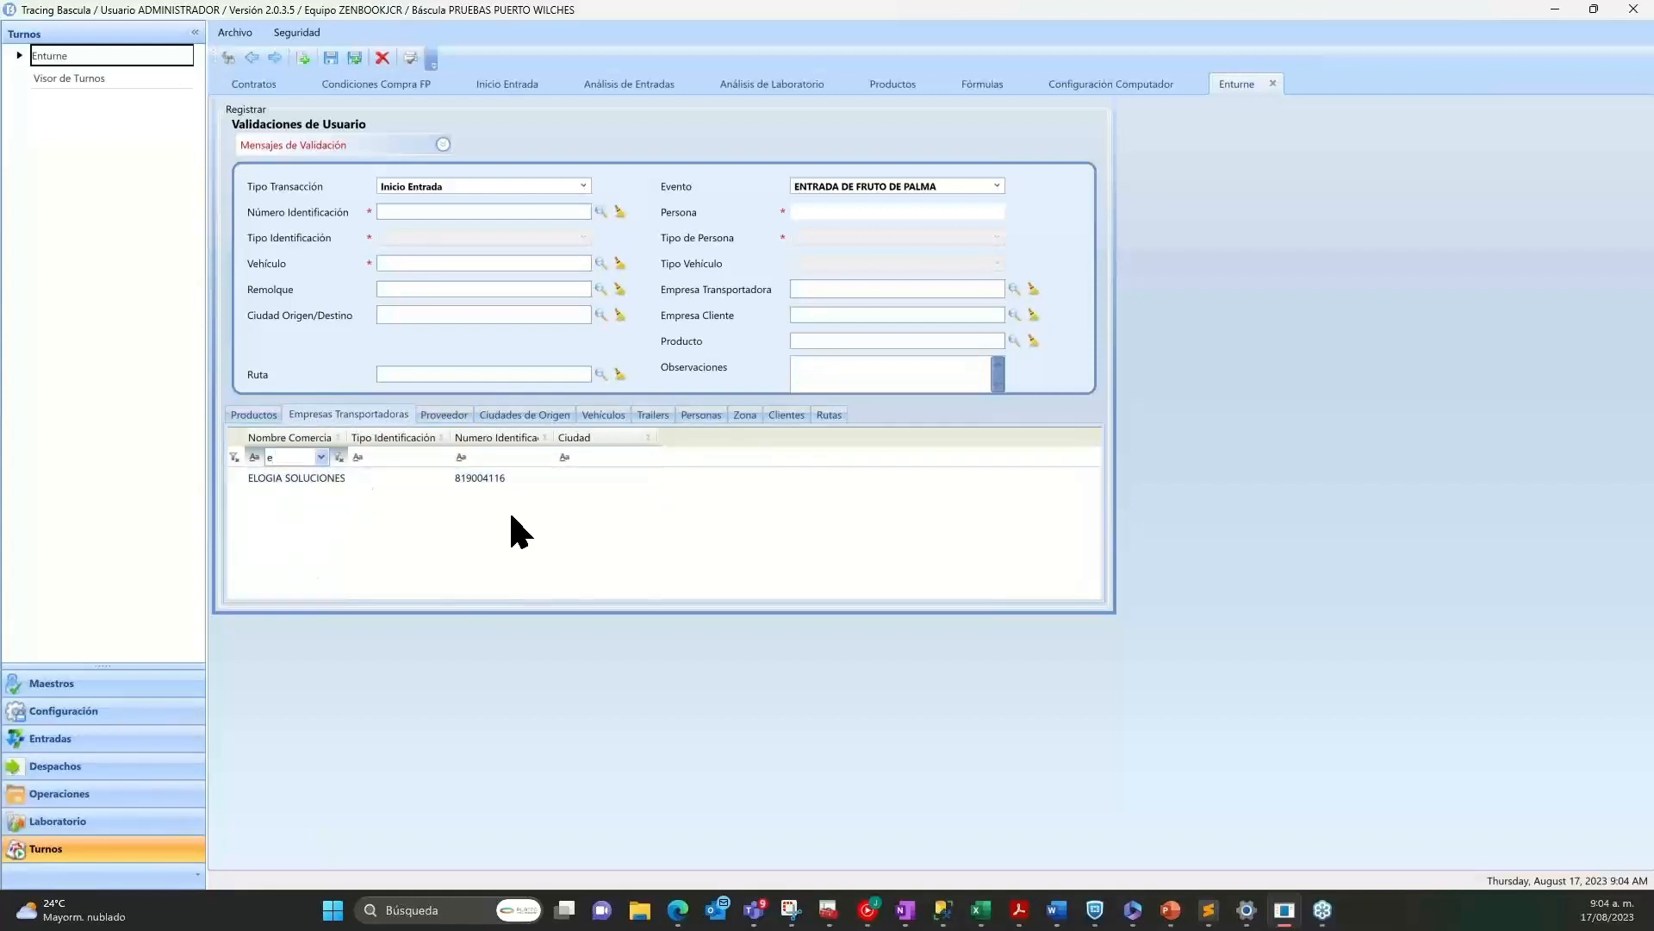
# Clear the transport company name filter, and open the 01/08/2023 entry with state PARCIAL in Análisis de Entradas.
pyautogui.press('BackSpace')
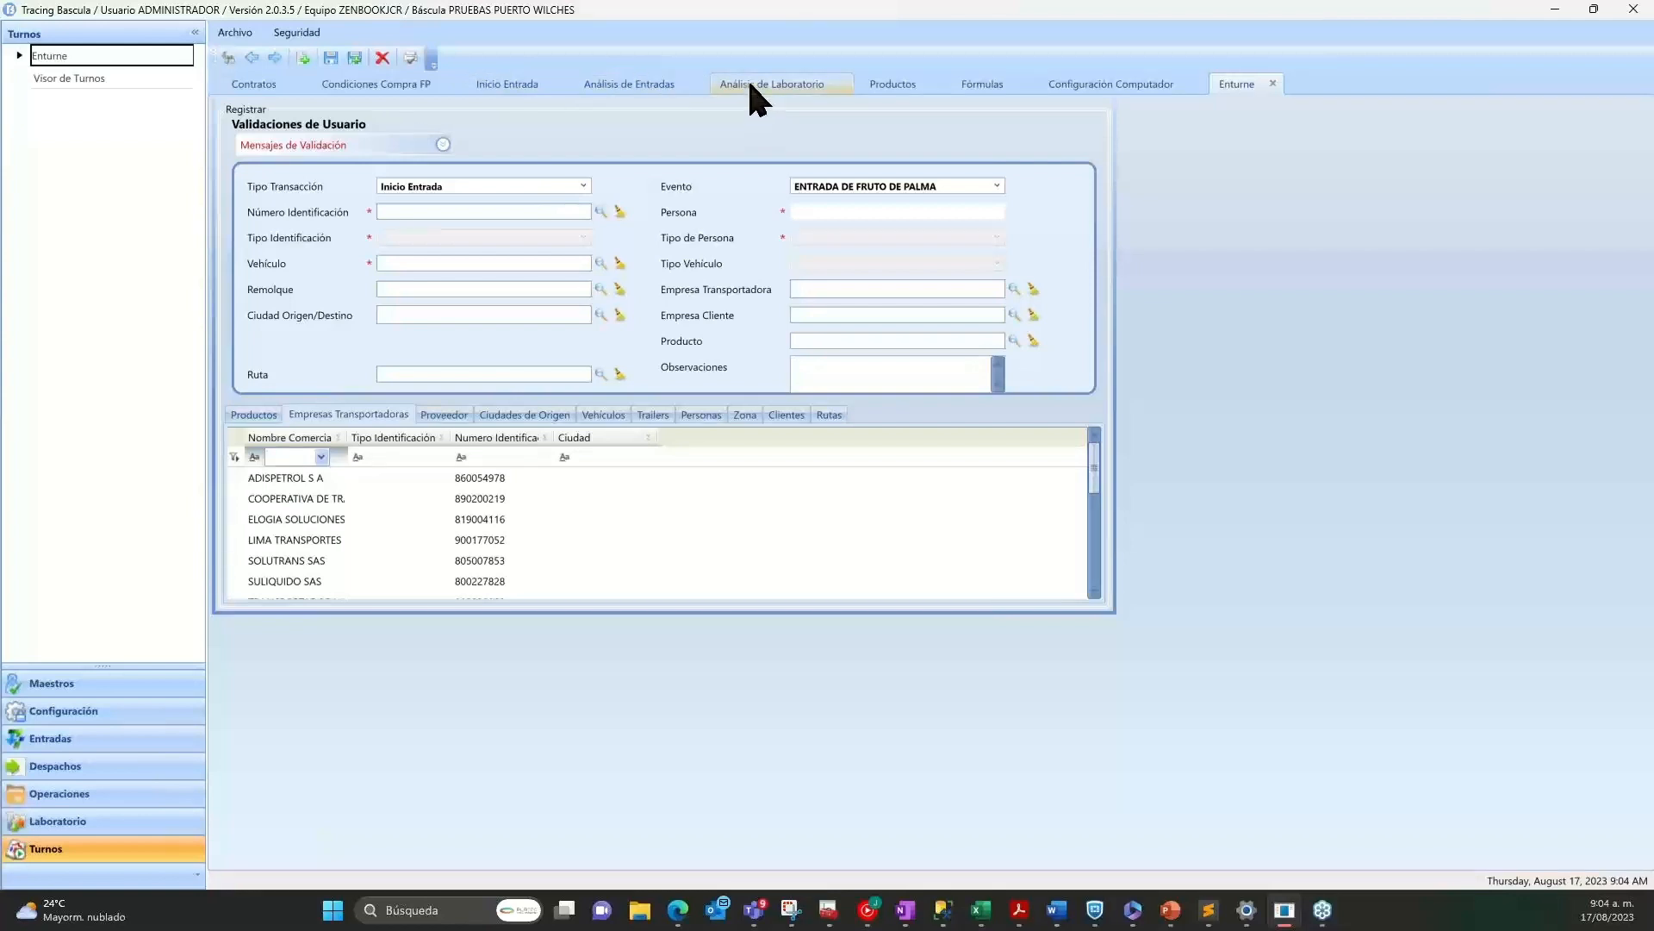
pyautogui.click(636, 84)
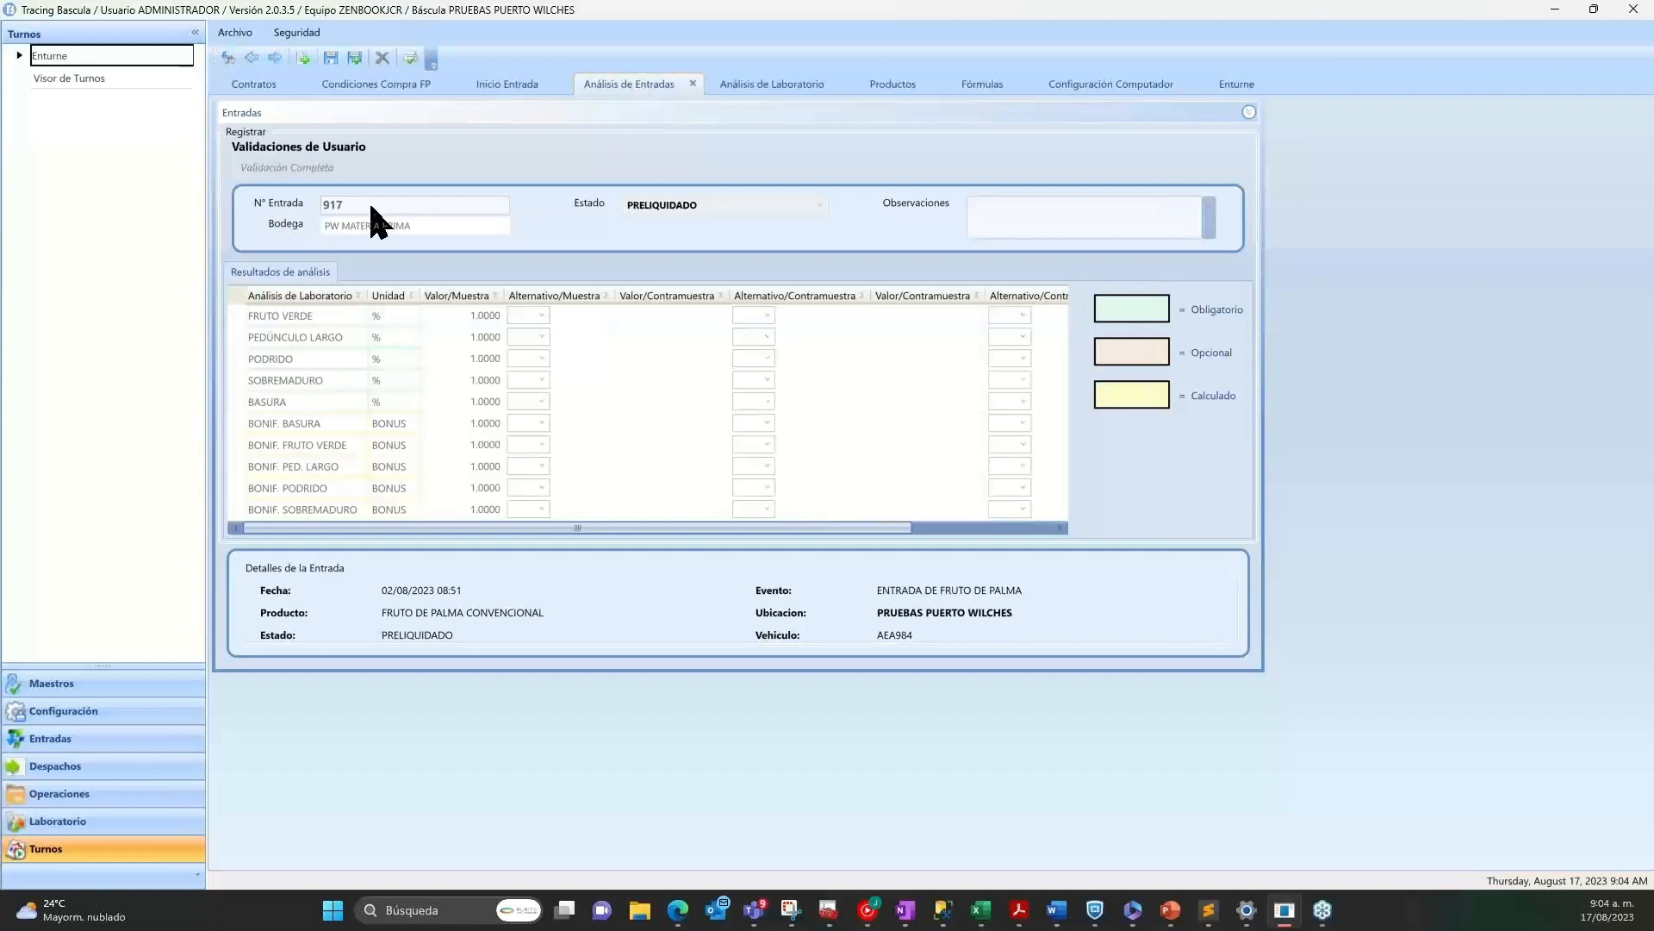
pyautogui.click(303, 59)
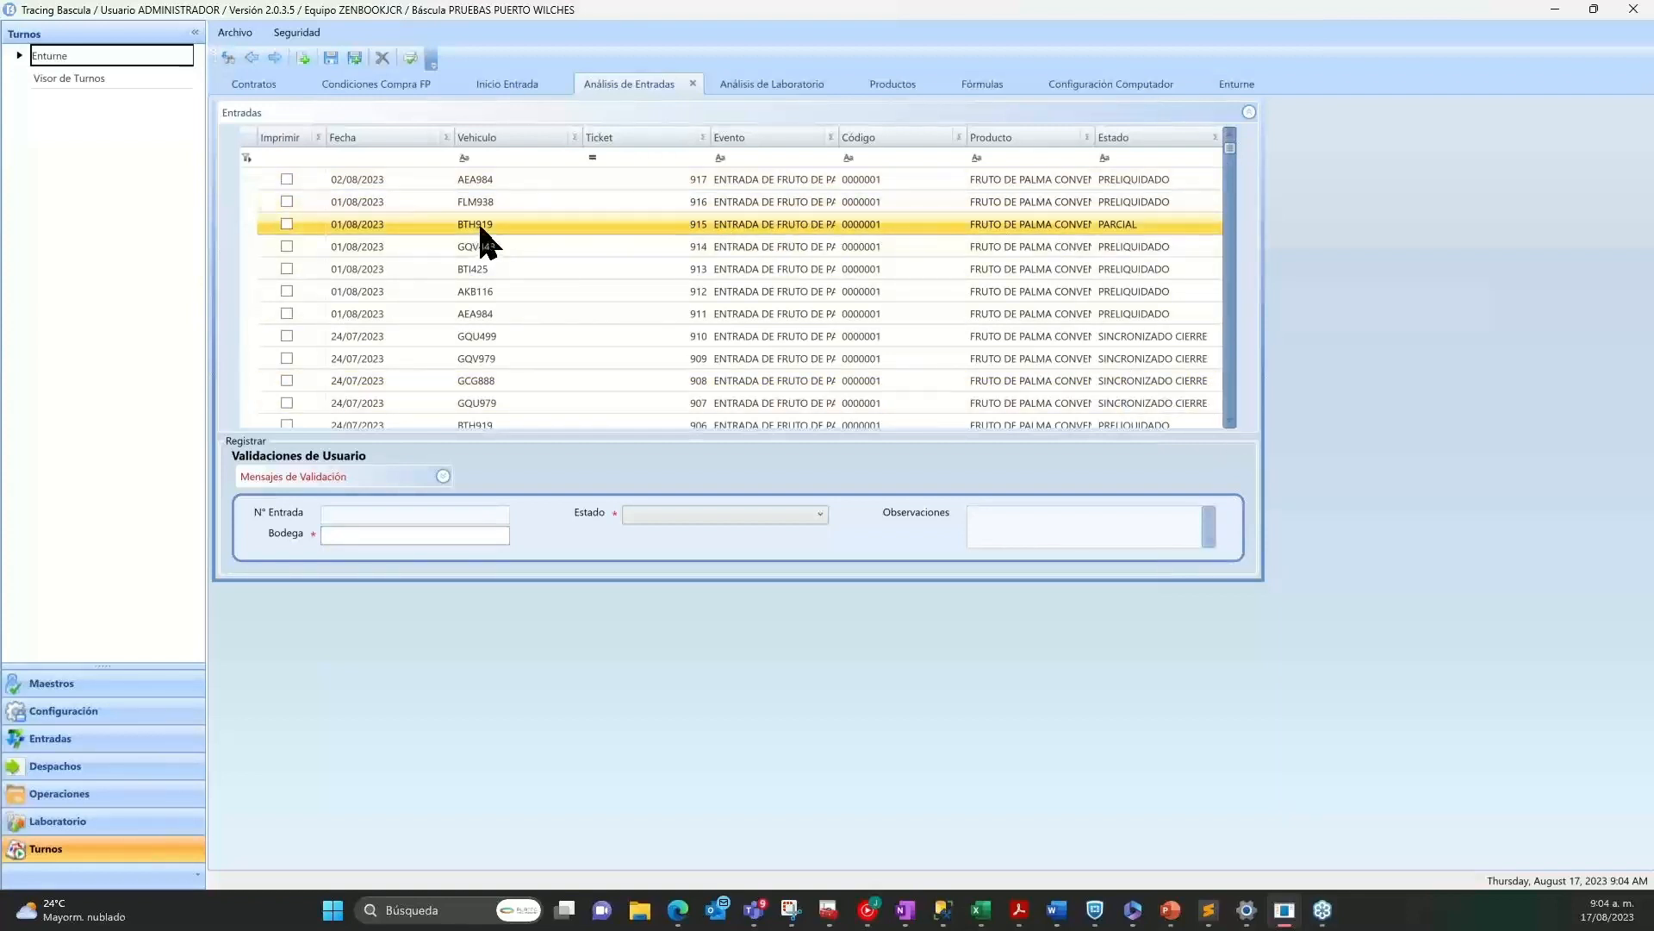
pyautogui.doubleClick(590, 223)
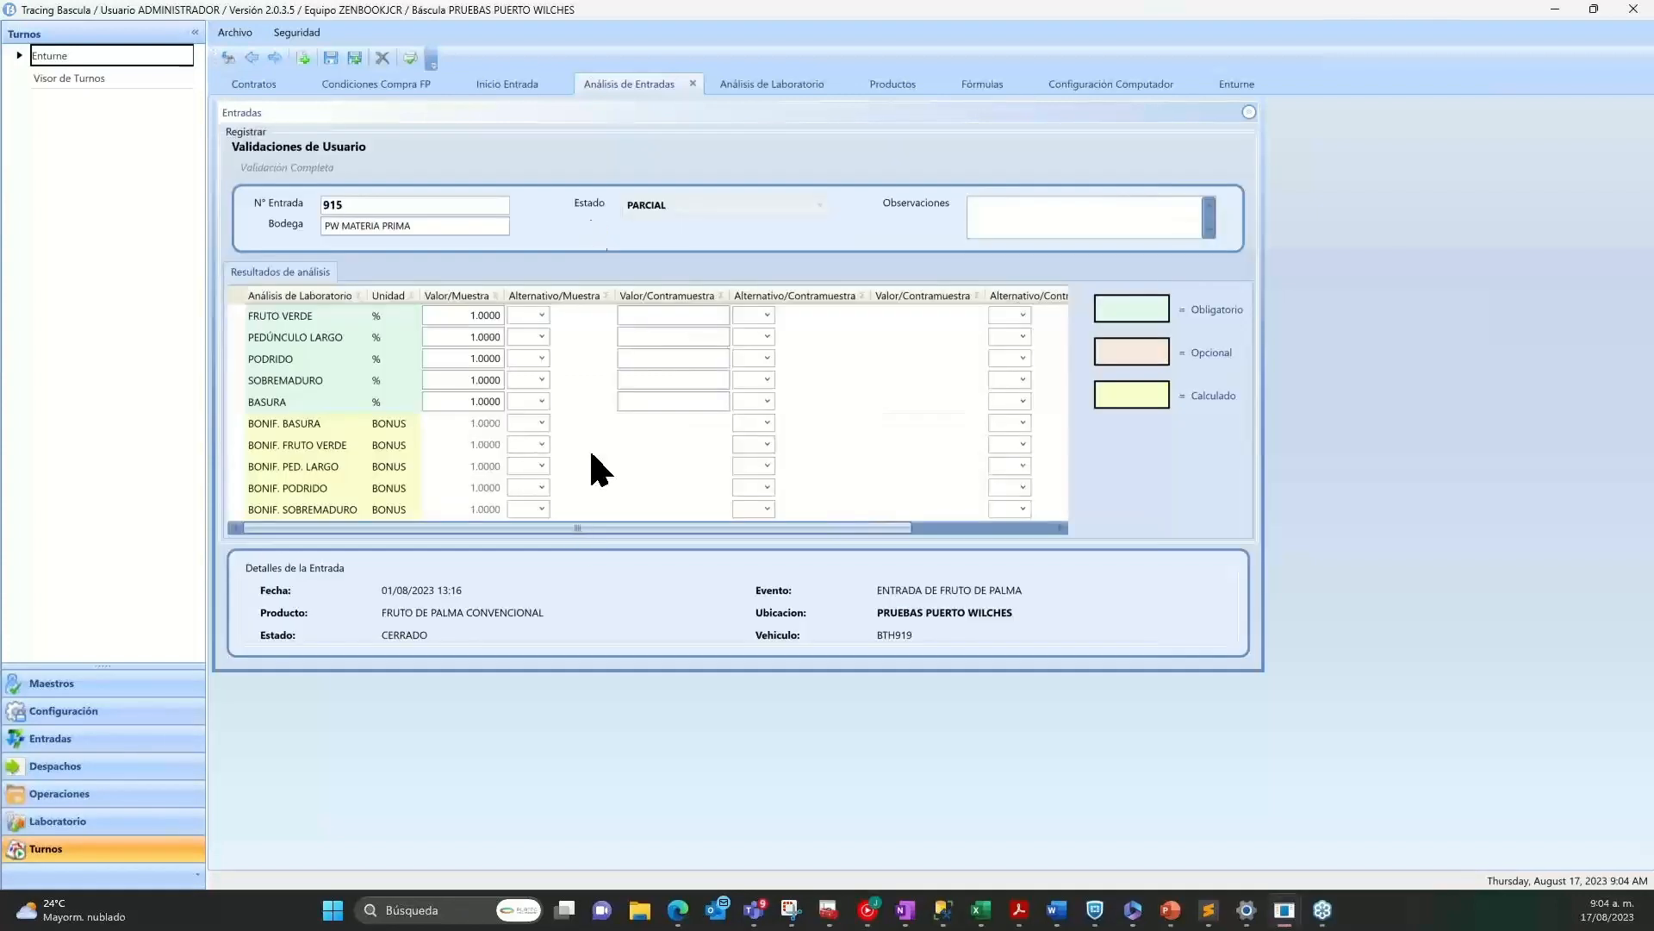
# Review the entry's mandatory laboratory analyses from FRUTO VERDE through BASURA, with their units and sample values.
pyautogui.click(315, 317)
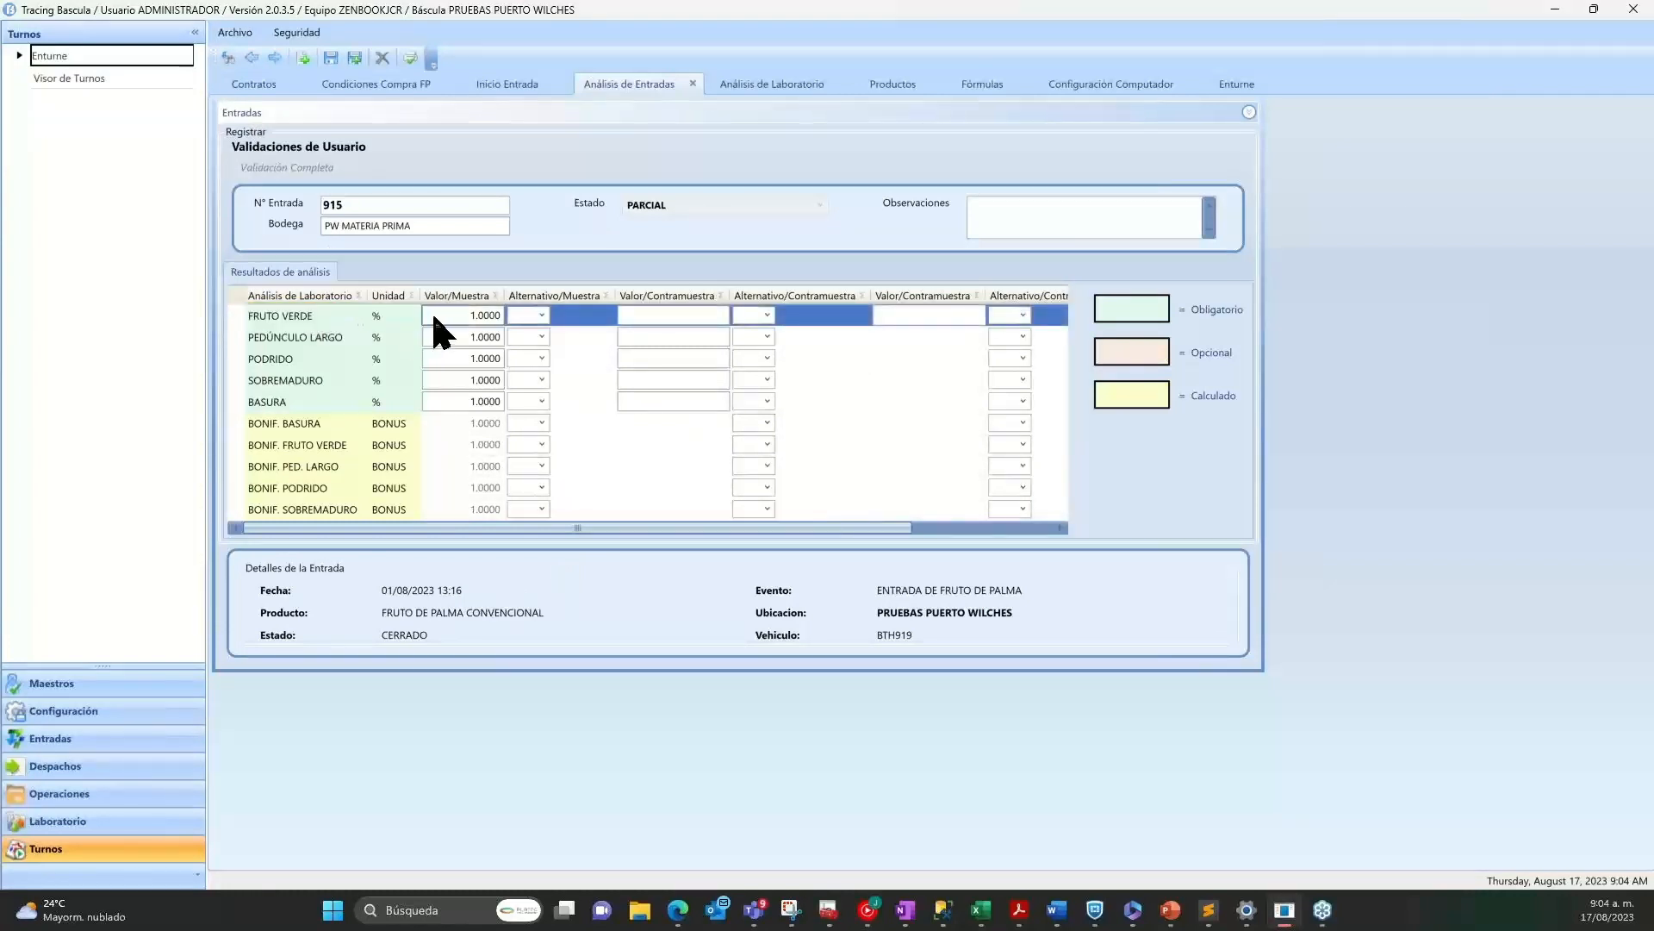
pyautogui.click(386, 317)
pyautogui.moveTo(346, 315); pyautogui.dragTo(342, 397)
pyautogui.moveTo(342, 399)
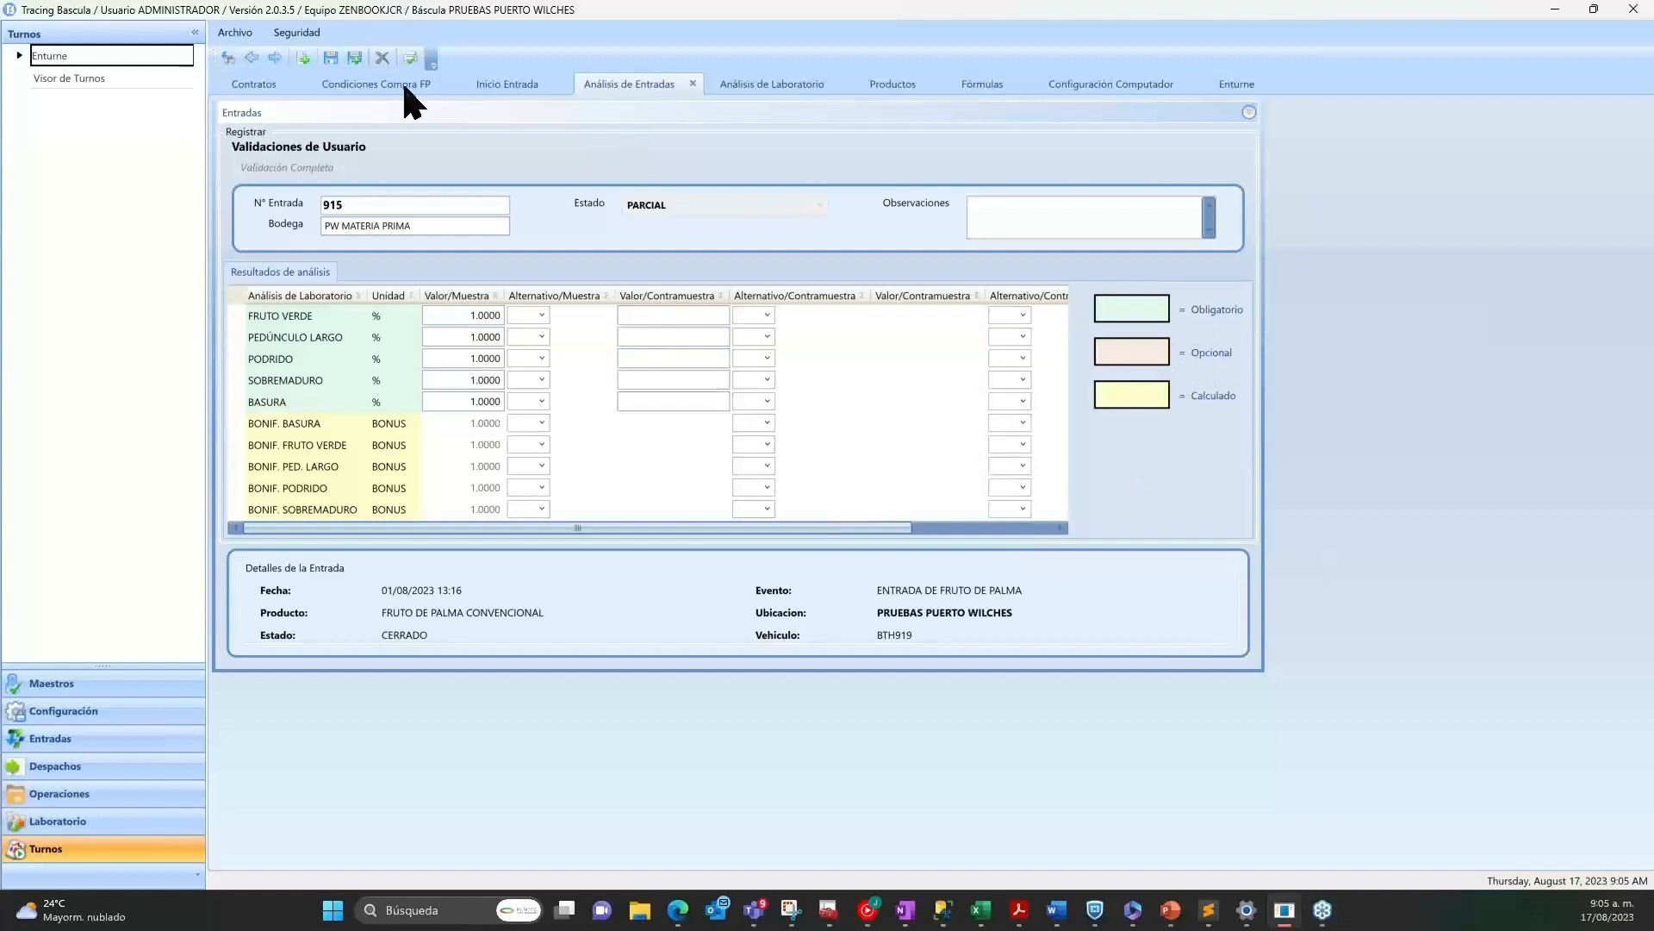
# Switch to the Análisis de Laboratorio form and close it.
pyautogui.click(793, 86)
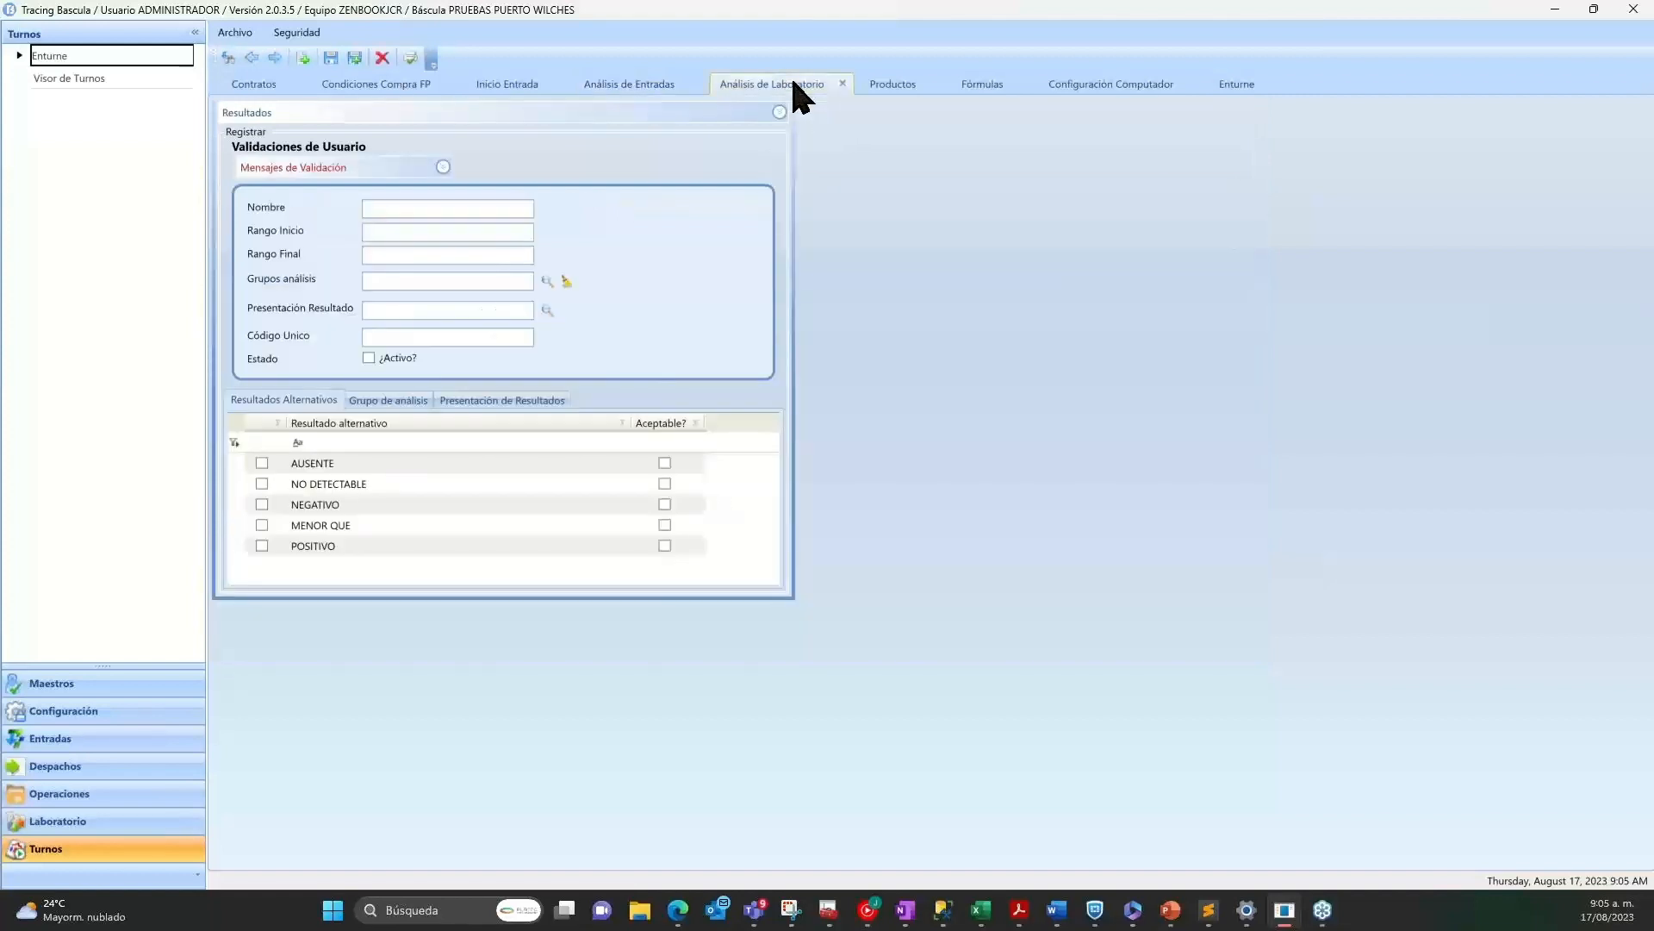
pyautogui.click(842, 83)
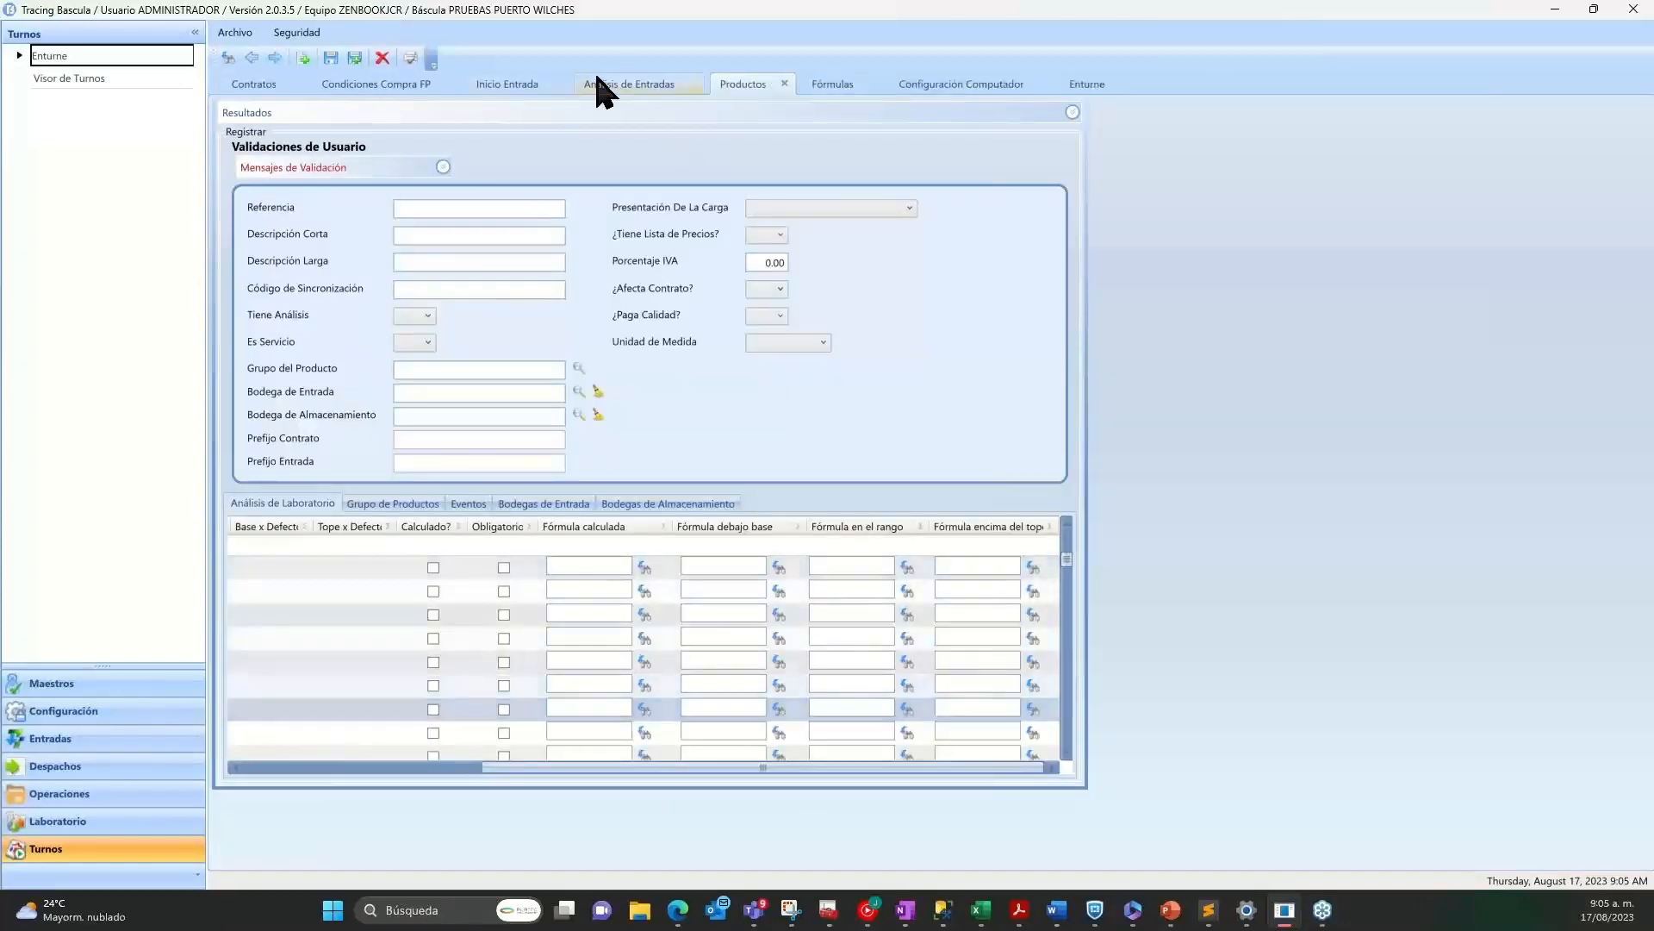
# Switch to the Detalle entrada paddy.xlsx workbook in Edge and review its report columns through FINCA, VEREDA and MUNICIPIO.
pyautogui.moveTo(681, 913)
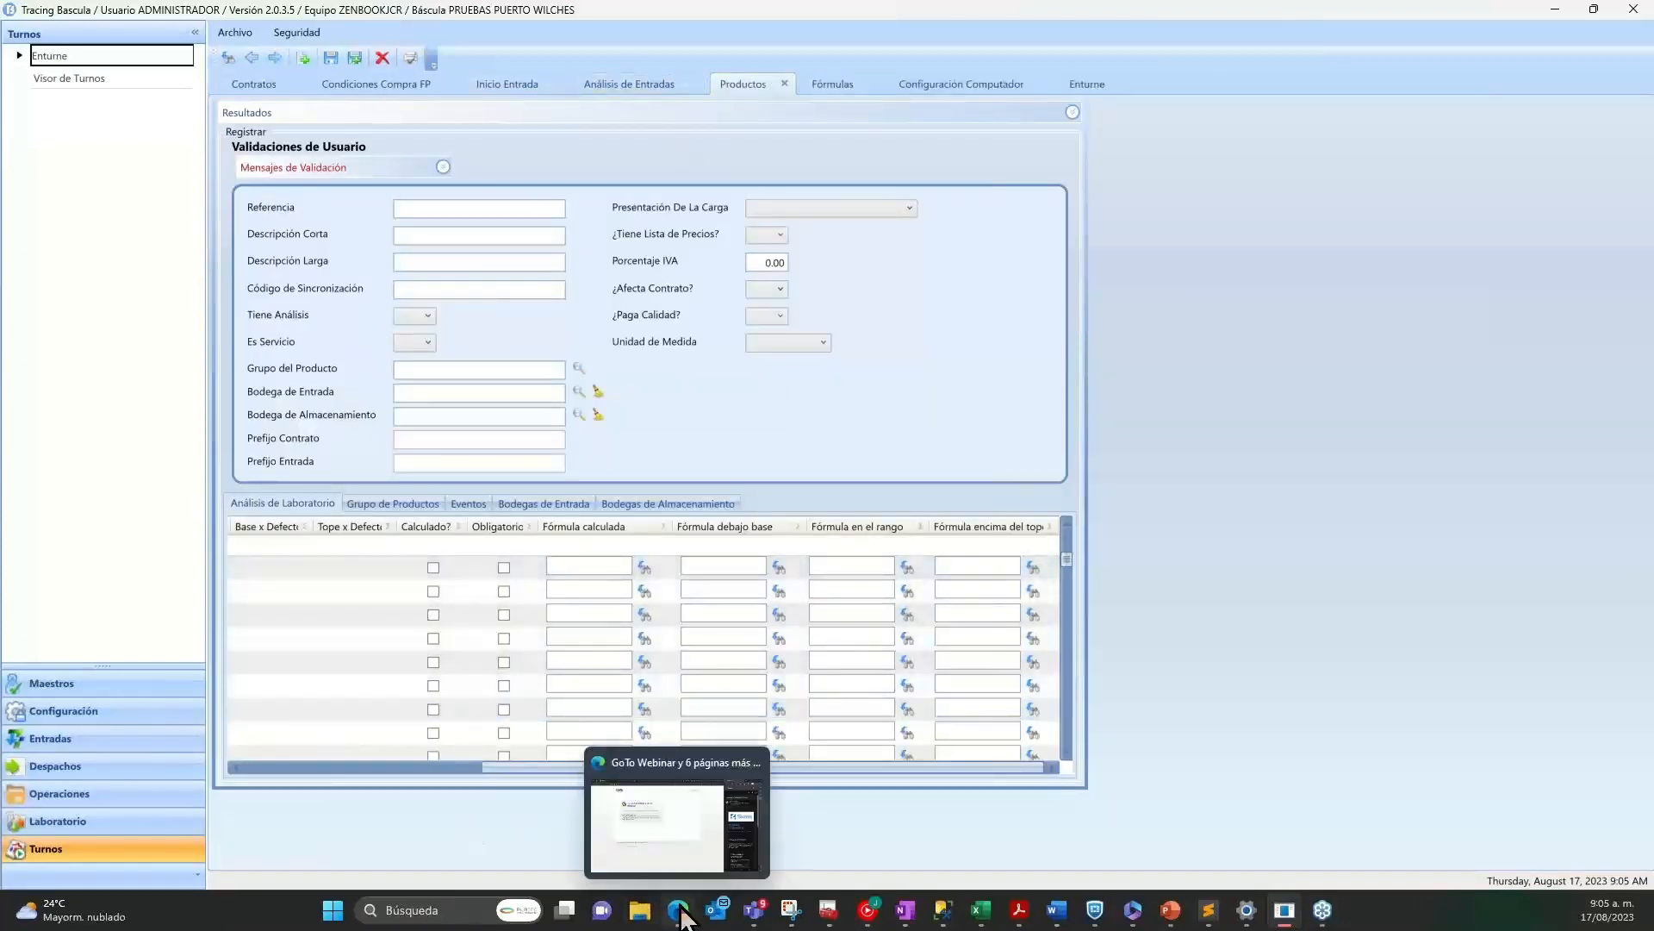
pyautogui.click(681, 915)
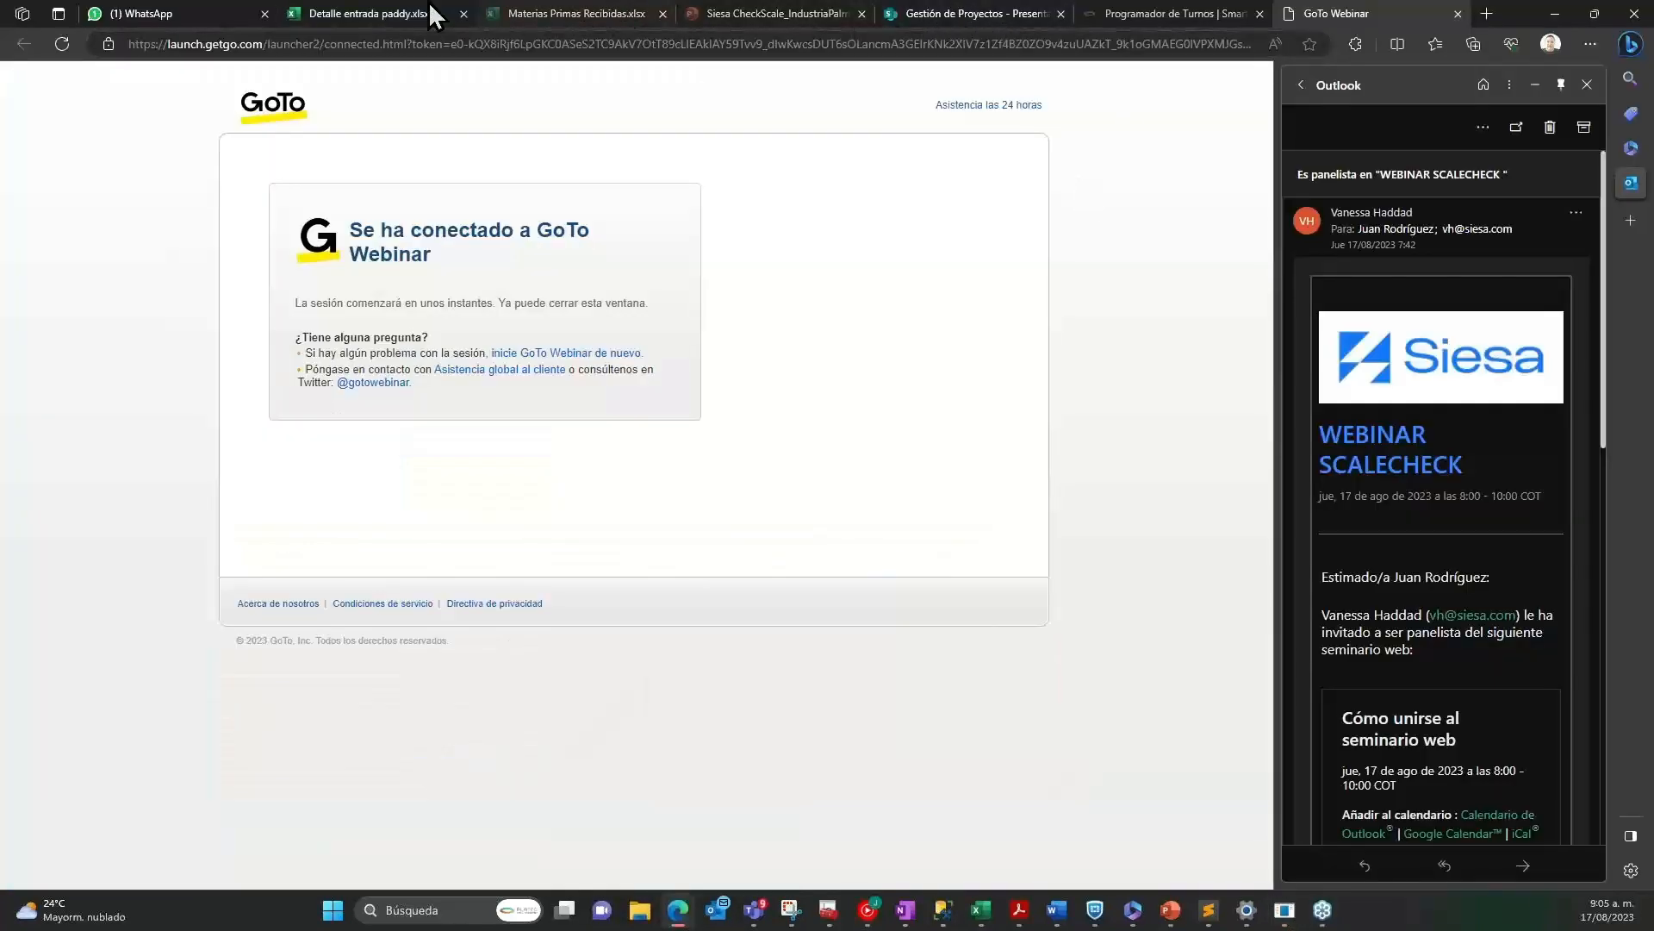
pyautogui.click(360, 14)
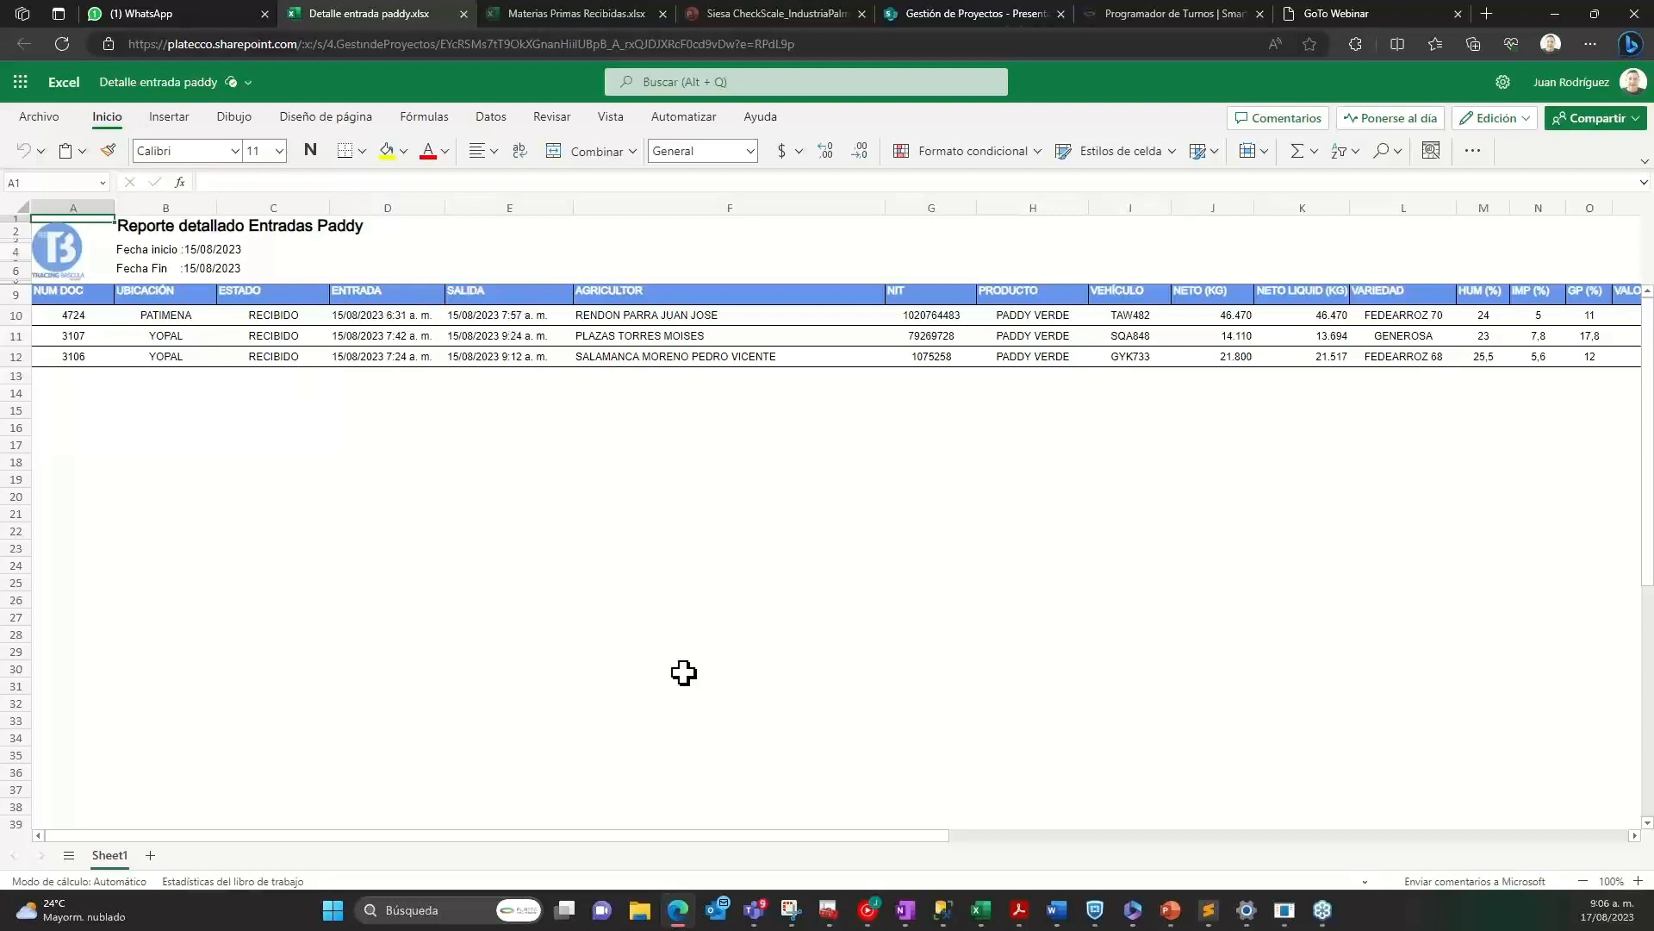
pyautogui.moveTo(664, 836); pyautogui.dragTo(1020, 834)
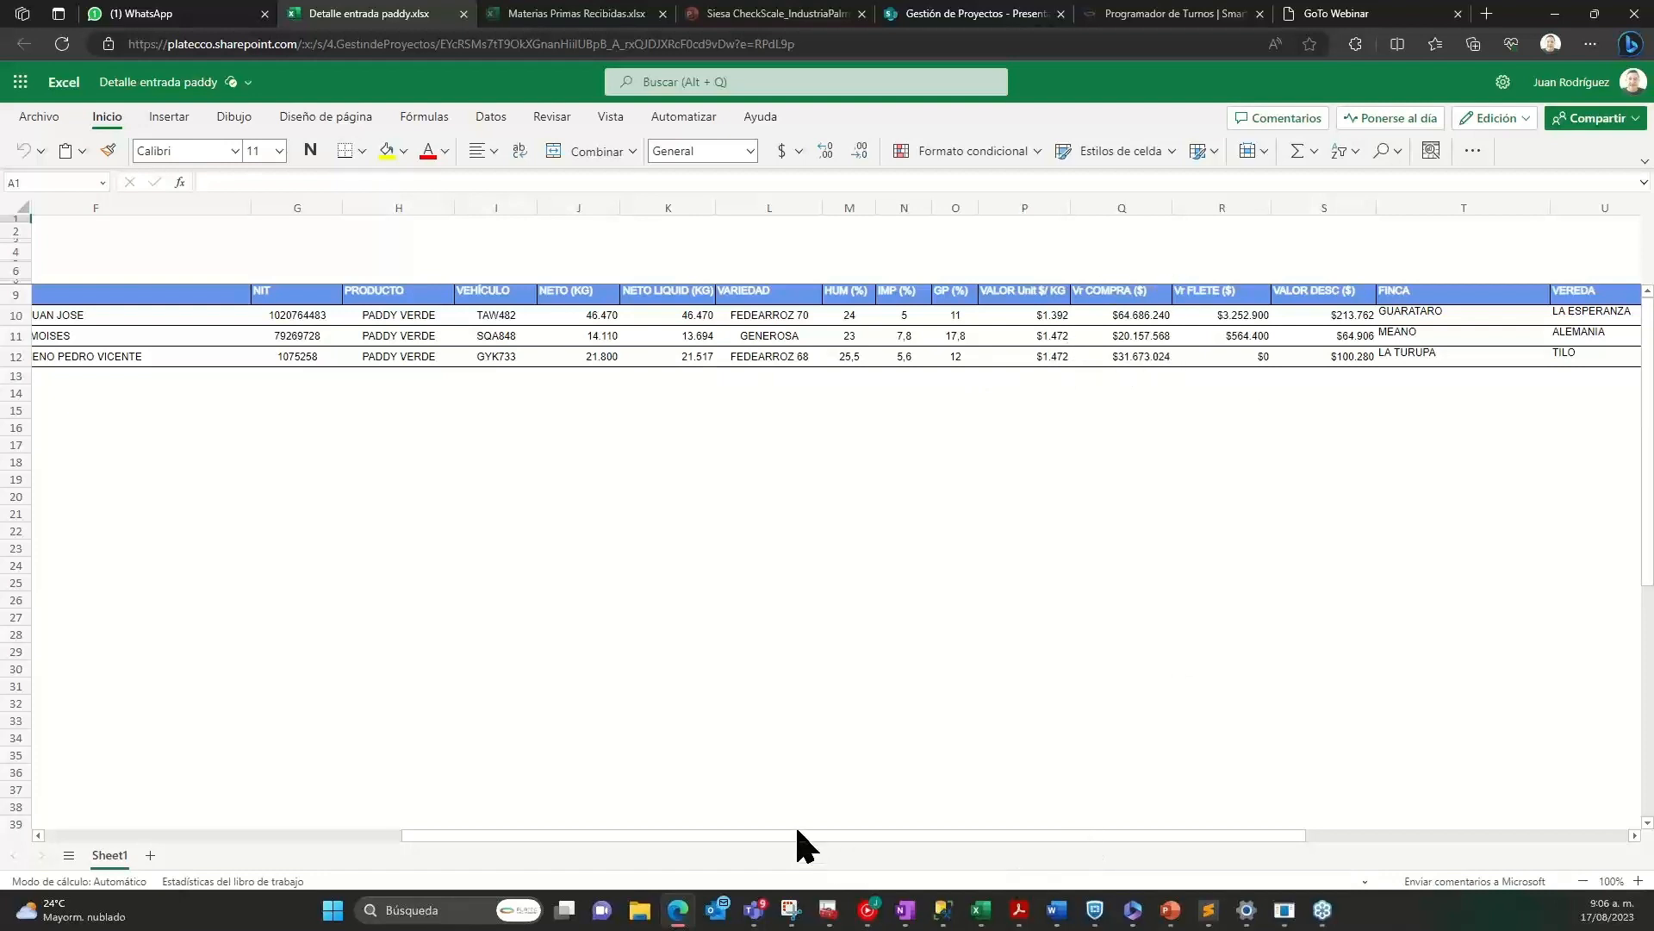
pyautogui.hscroll(5, 802, 830)
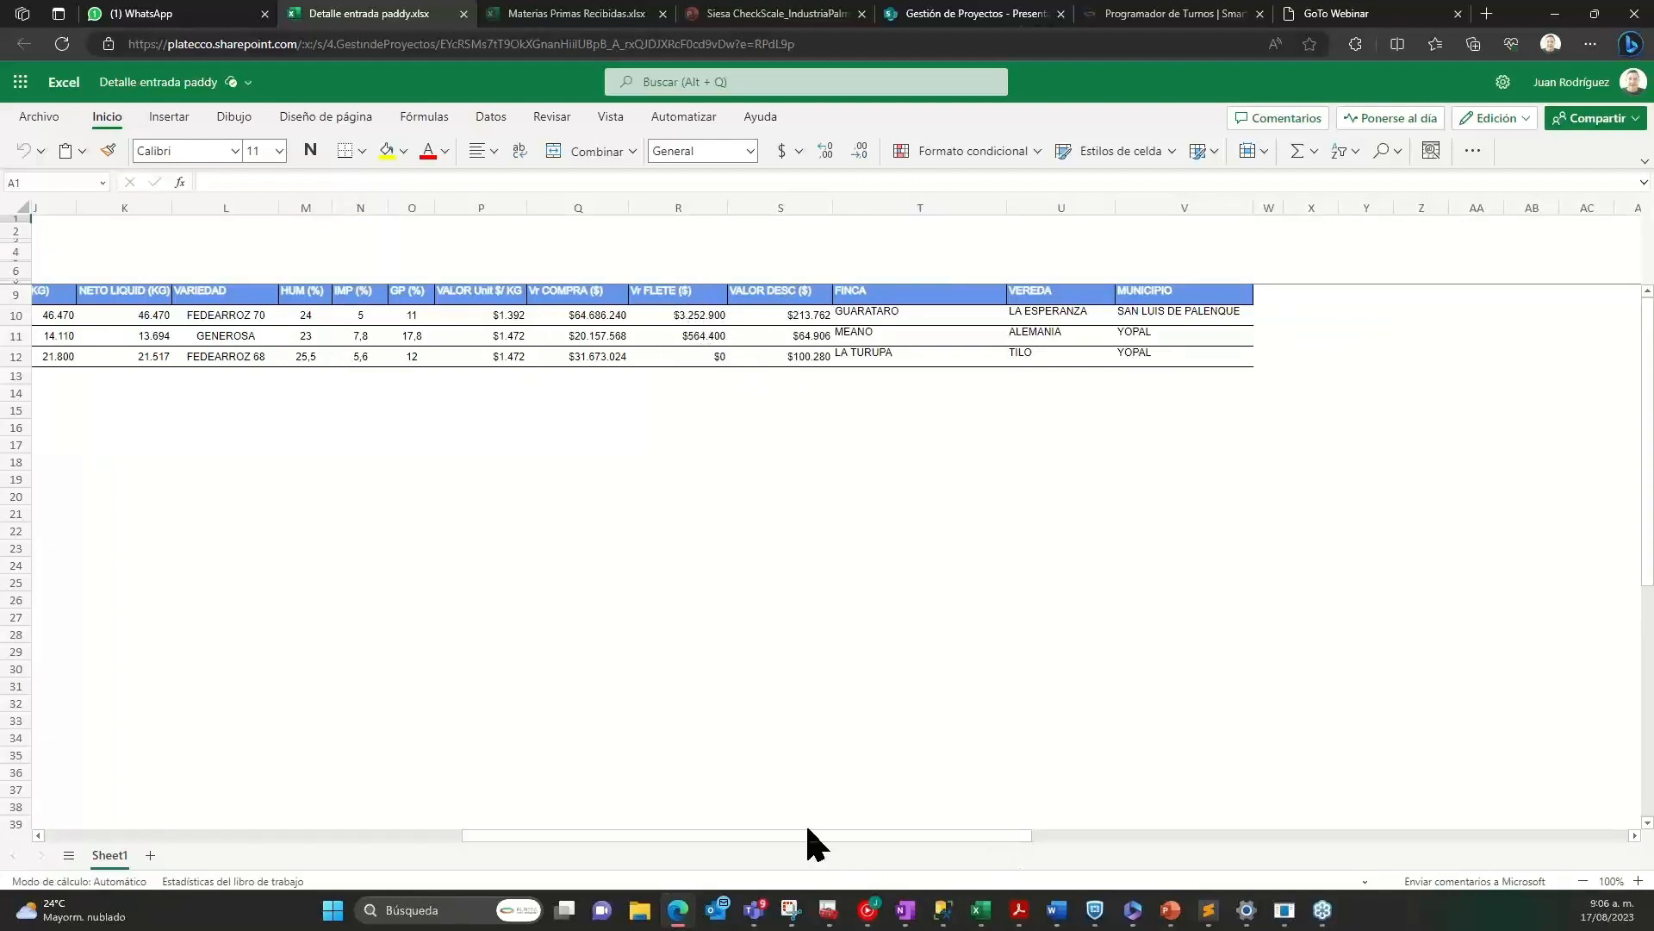
pyautogui.moveTo(780, 835); pyautogui.dragTo(388, 858)
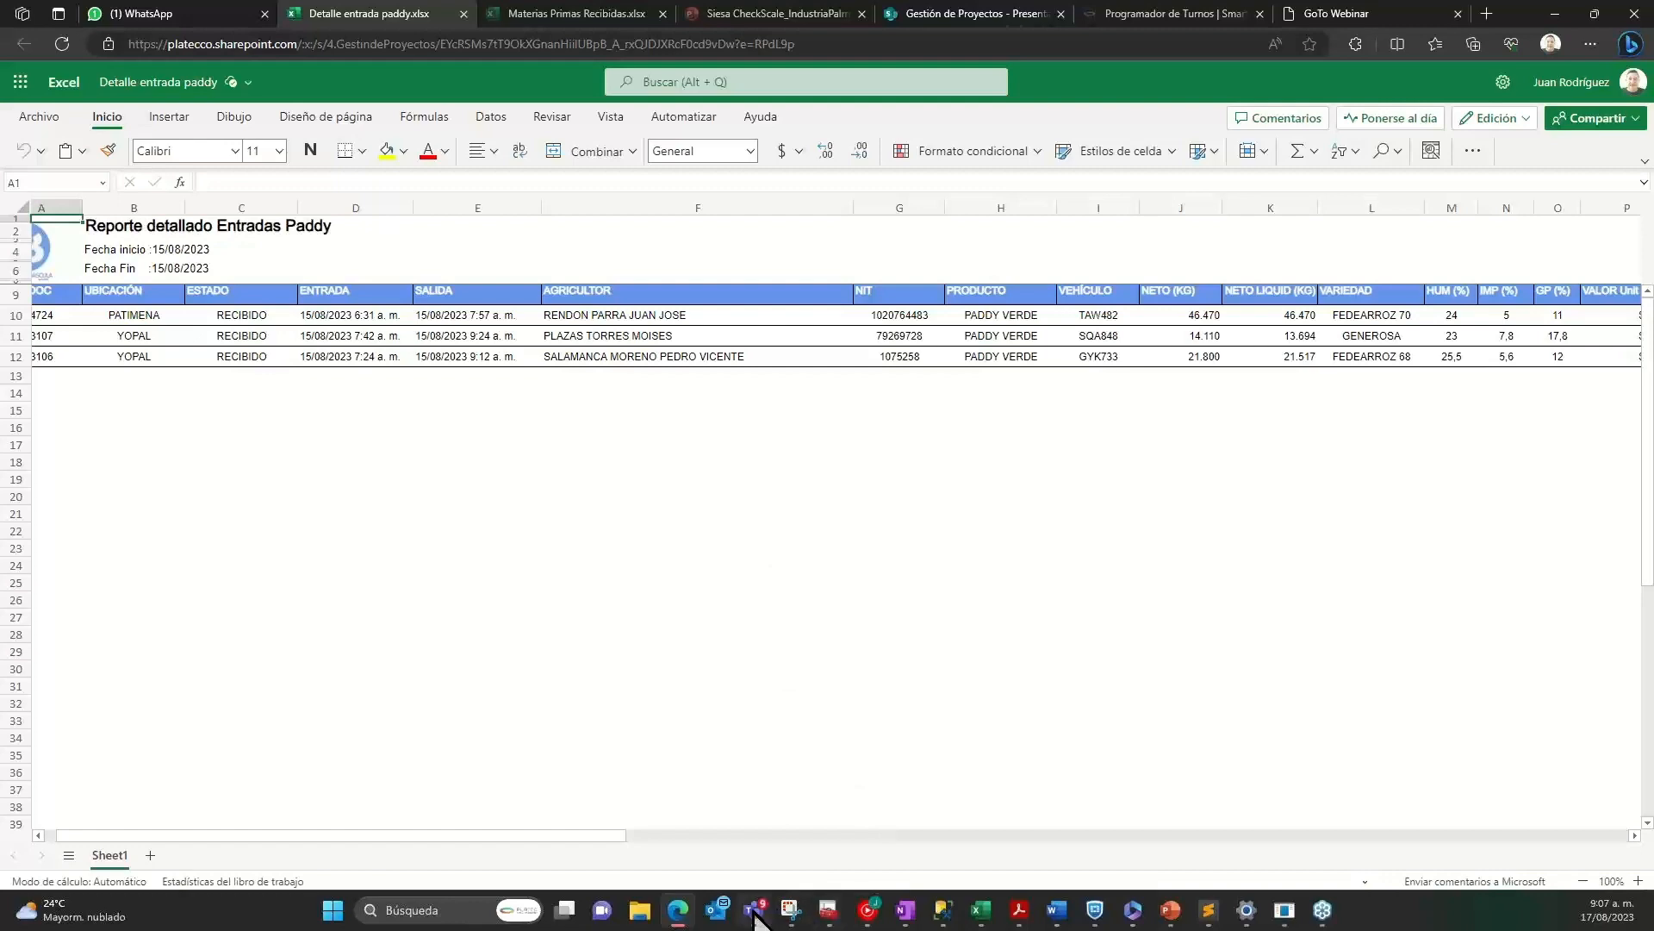
# Switch to the PowerPoint file Presentación Siesa Check Scale Pitch 2023 and start its slide show at slide 1.
pyautogui.moveTo(1169, 917)
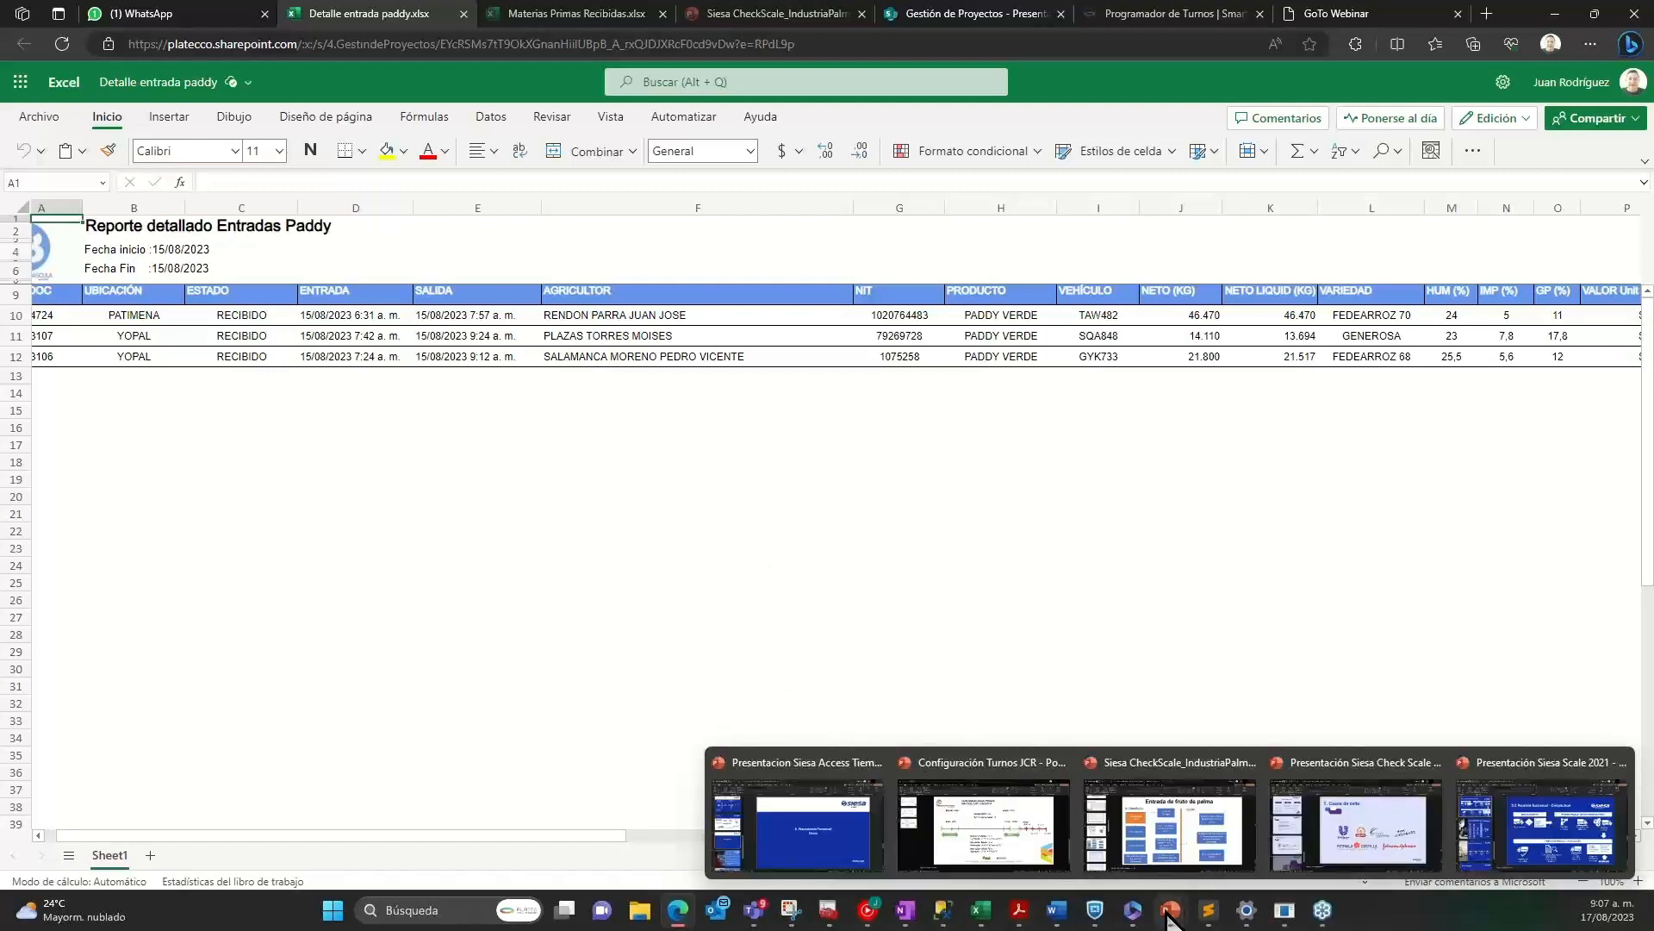
pyautogui.click(1356, 823)
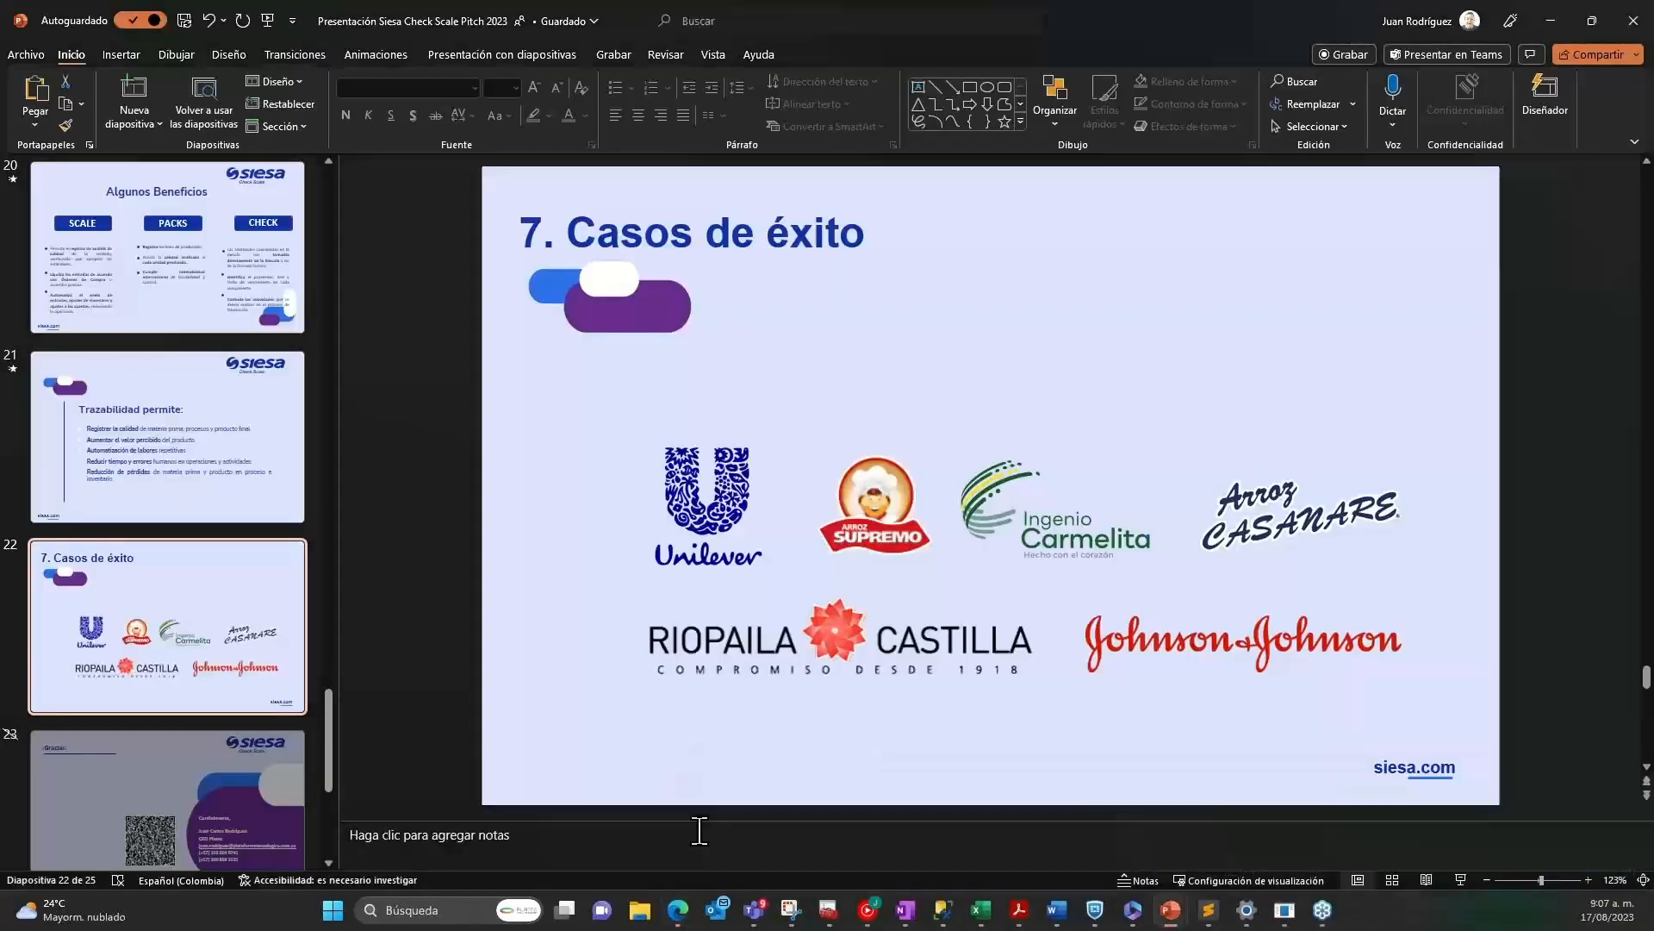
pyautogui.moveTo(331, 742); pyautogui.dragTo(282, 213)
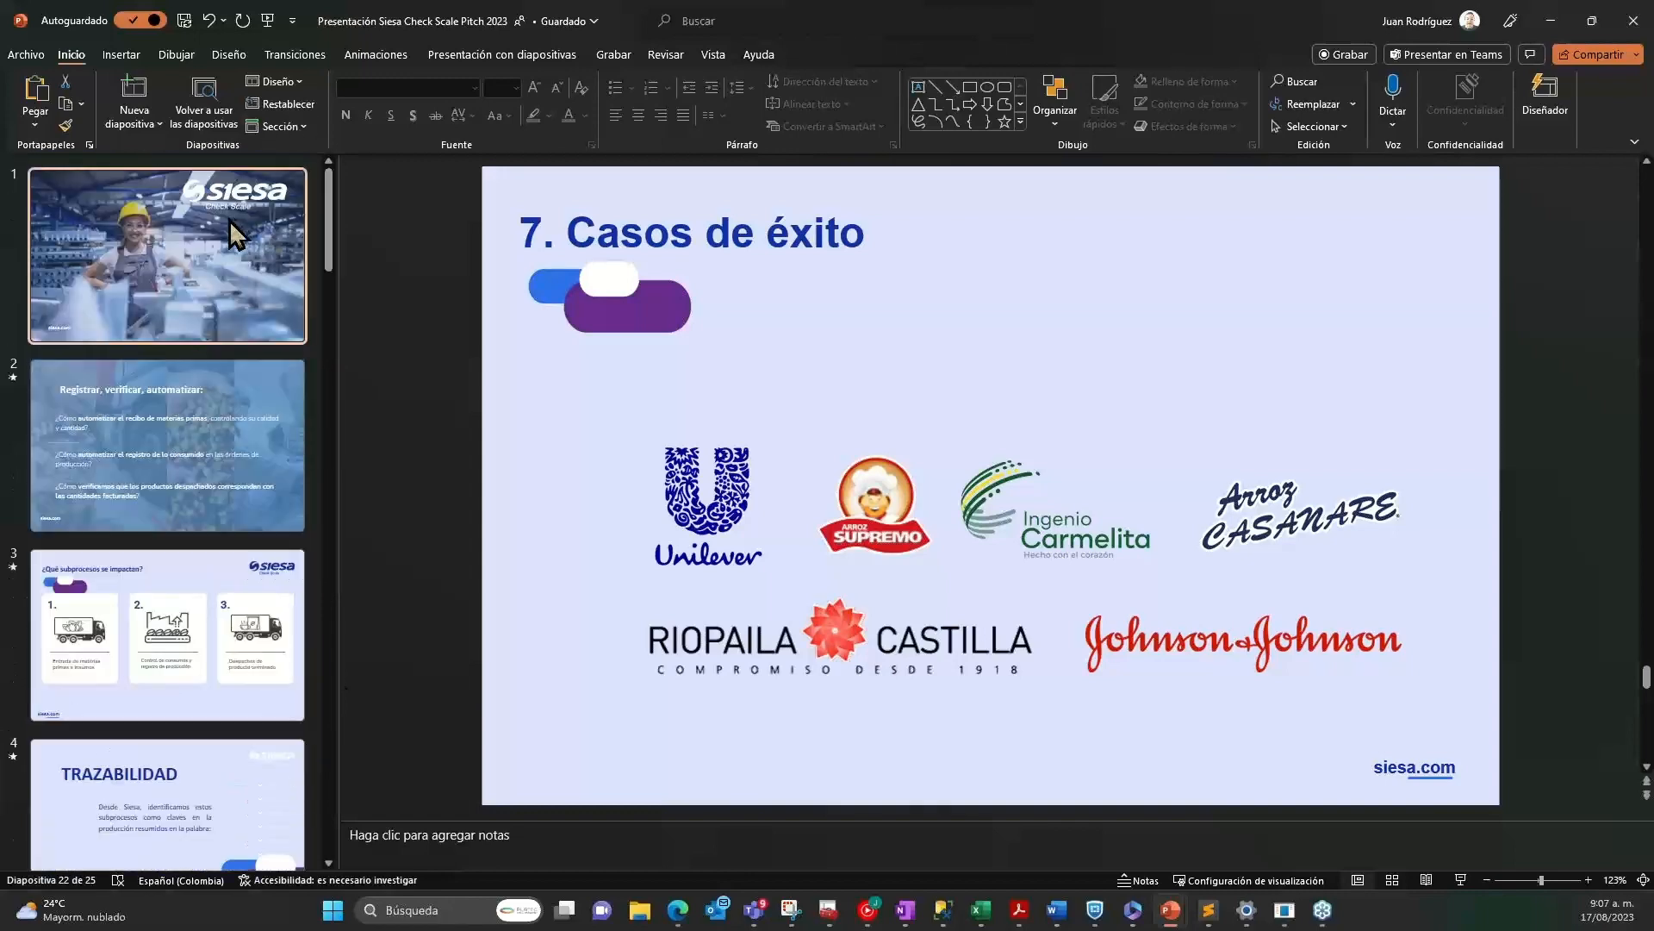
pyautogui.click(229, 220)
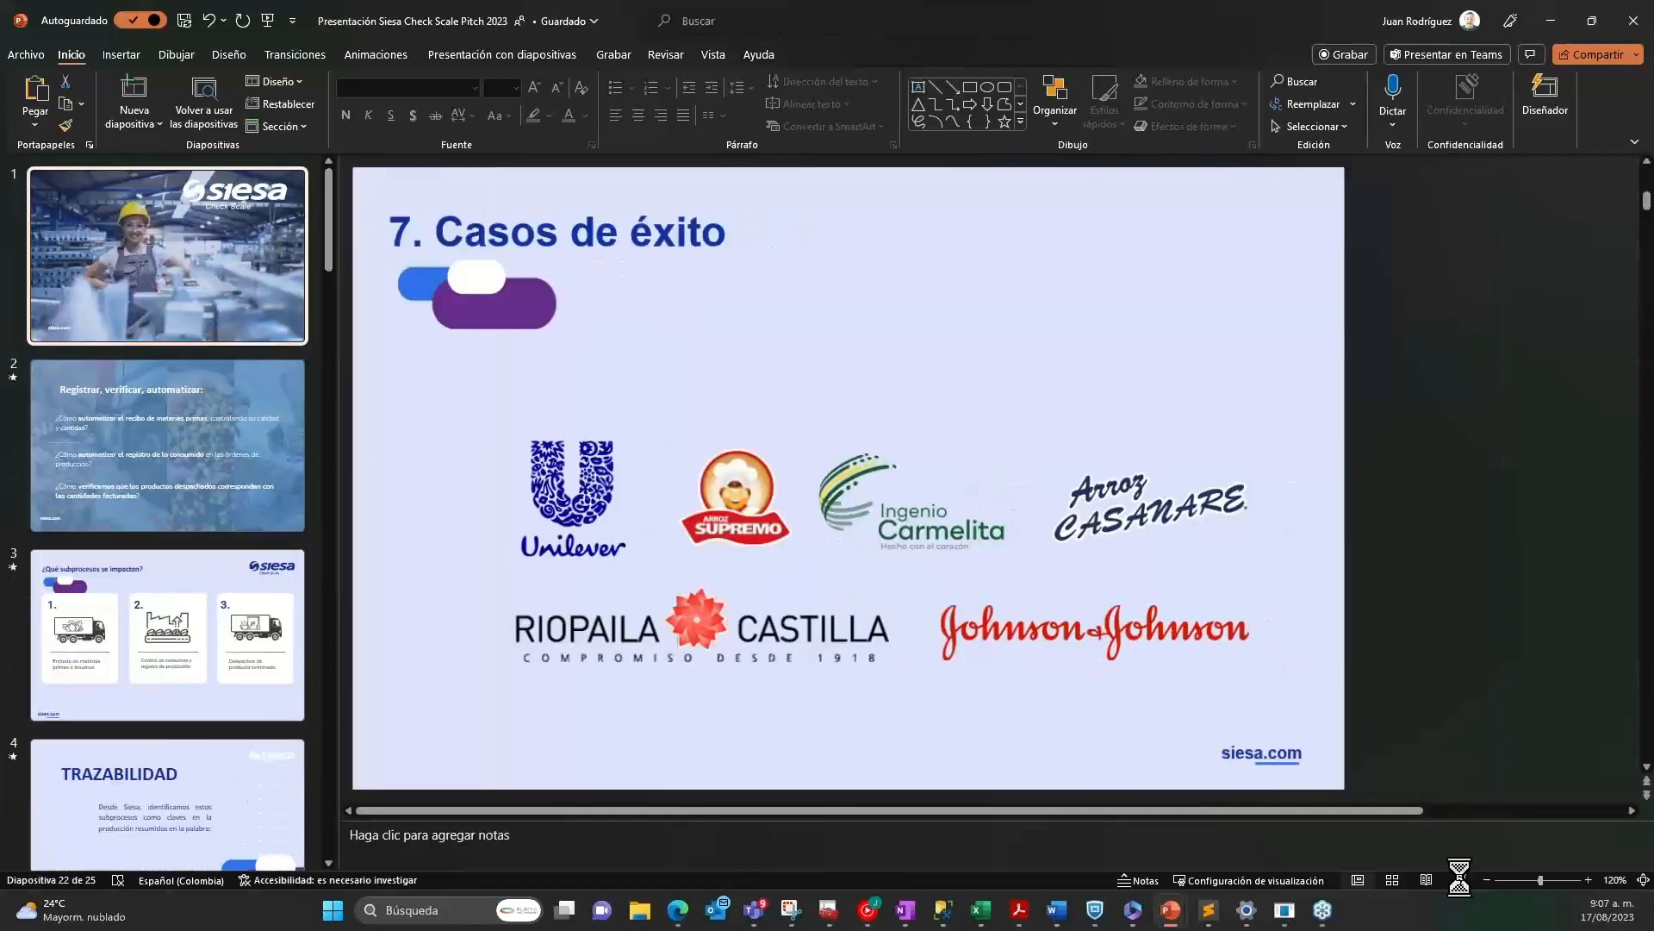
pyautogui.click(1460, 878)
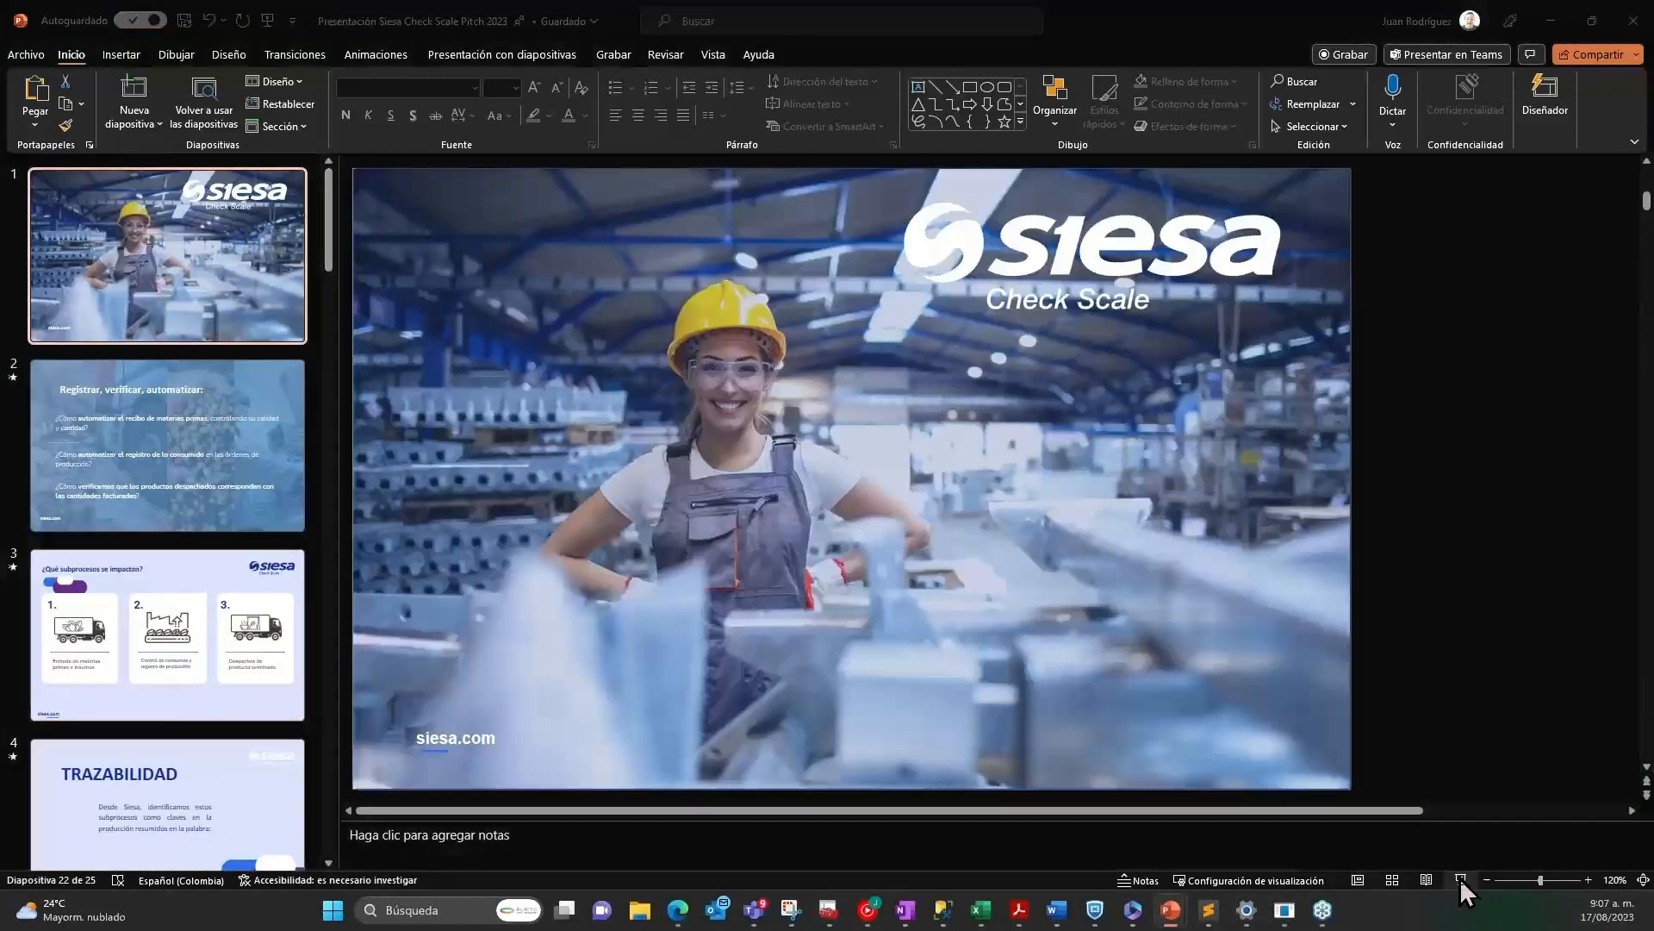